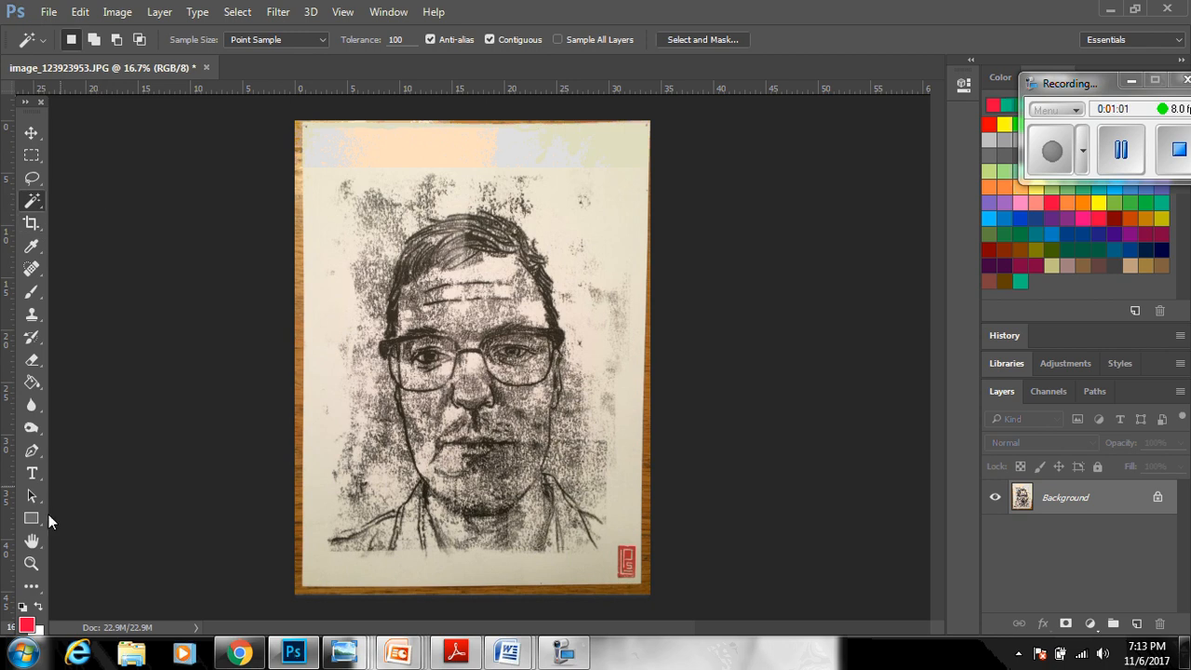
left_click(15, 657)
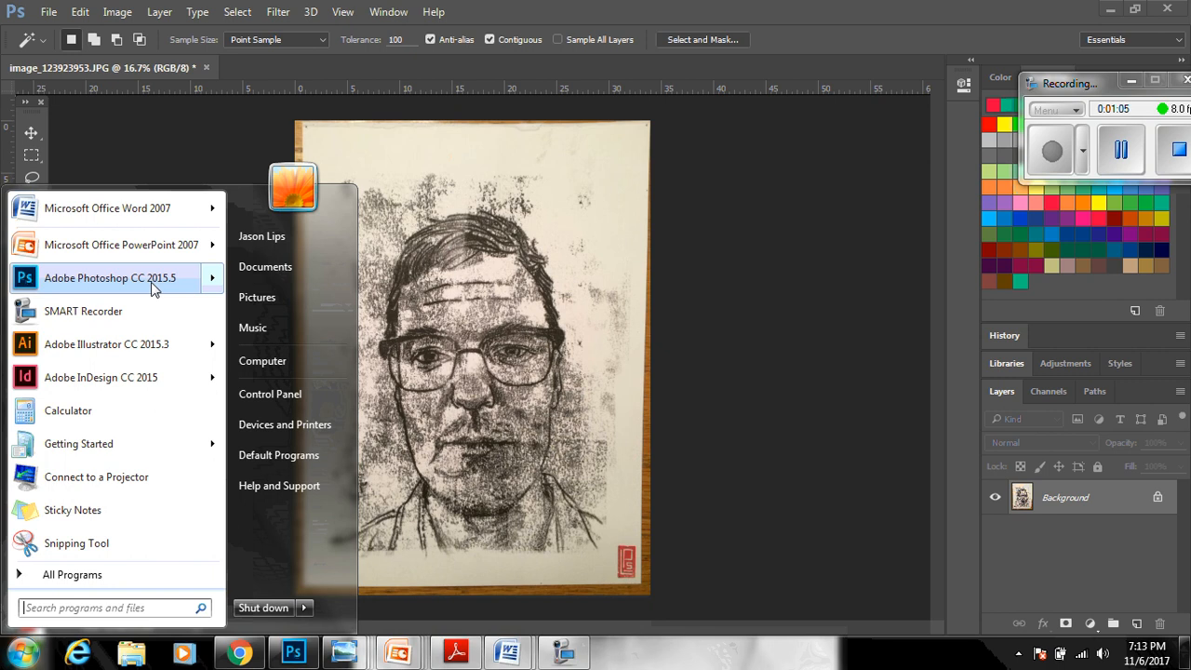
mouse_move(168, 282)
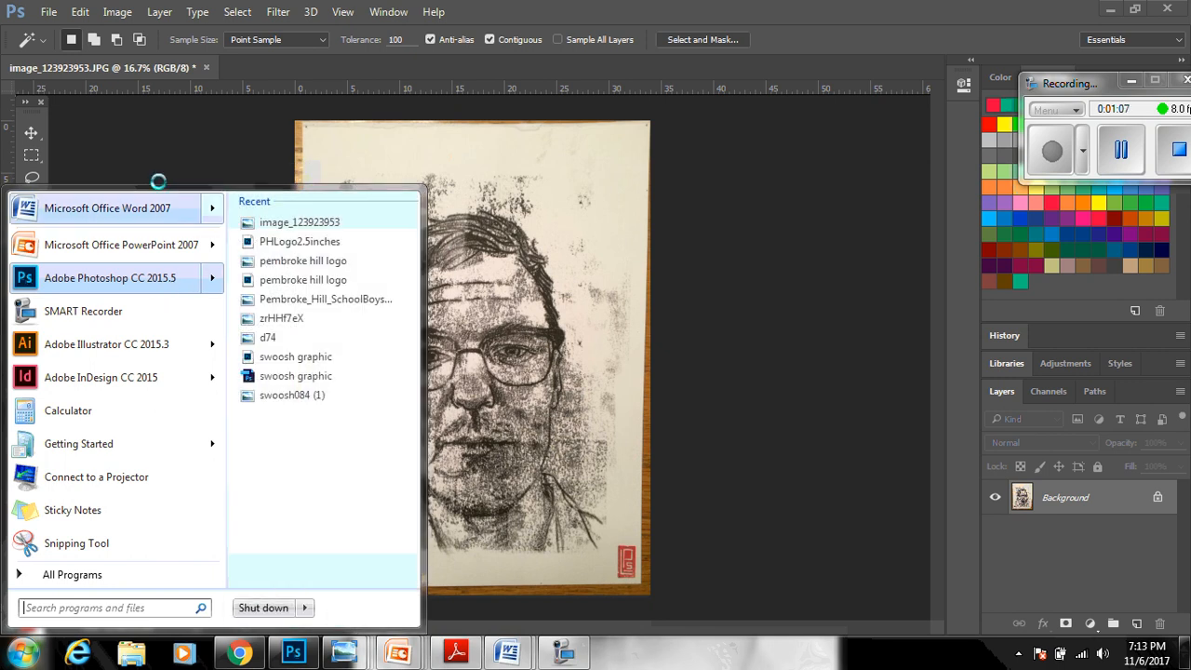
left_click(165, 164)
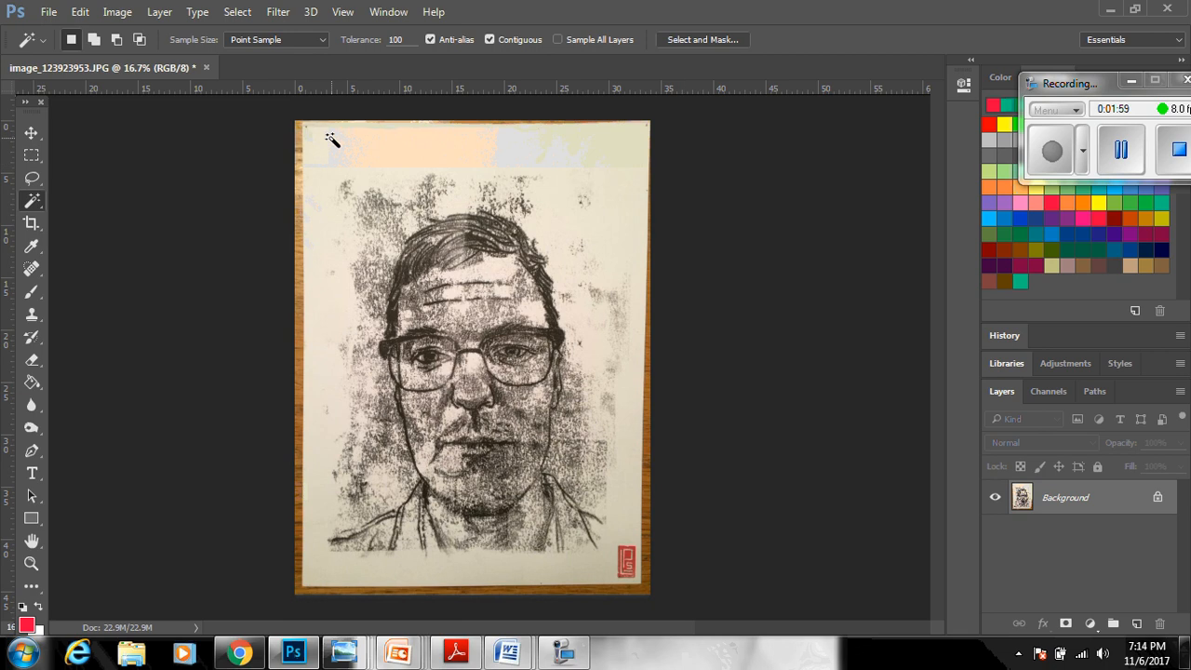
Crop the portrait image on all four sides to cut away the wooden table border around the paper
left_click(37, 225)
left_click(37, 225)
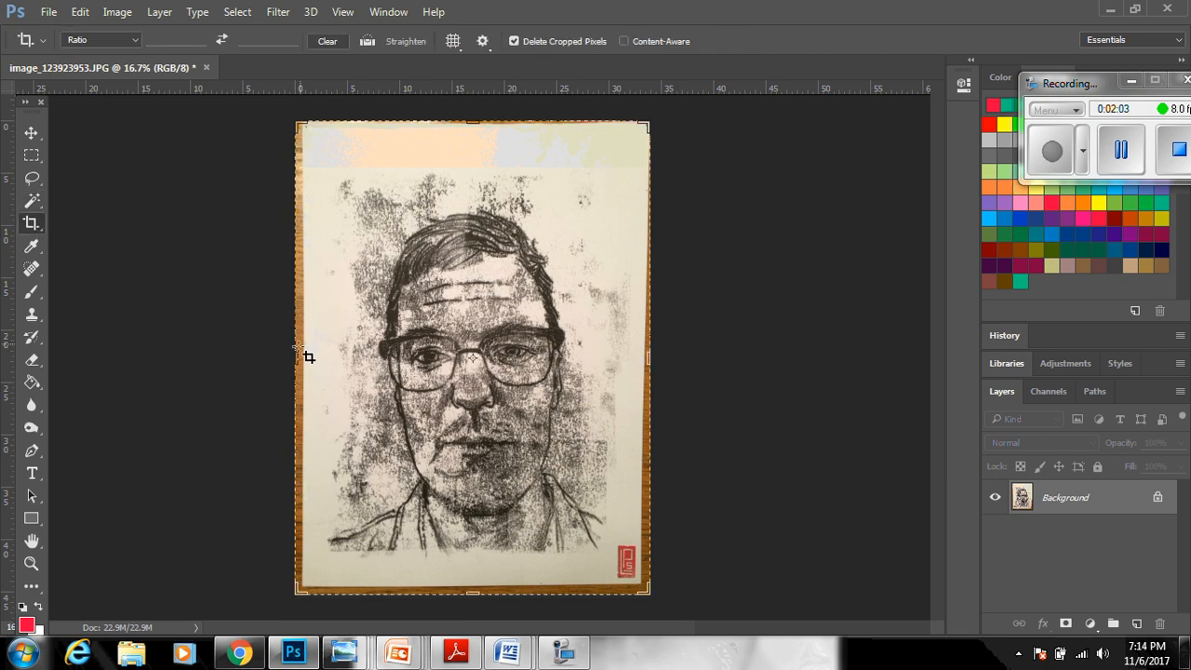
left_click_drag(293, 356, 303, 358)
left_click_drag(645, 357, 644, 344)
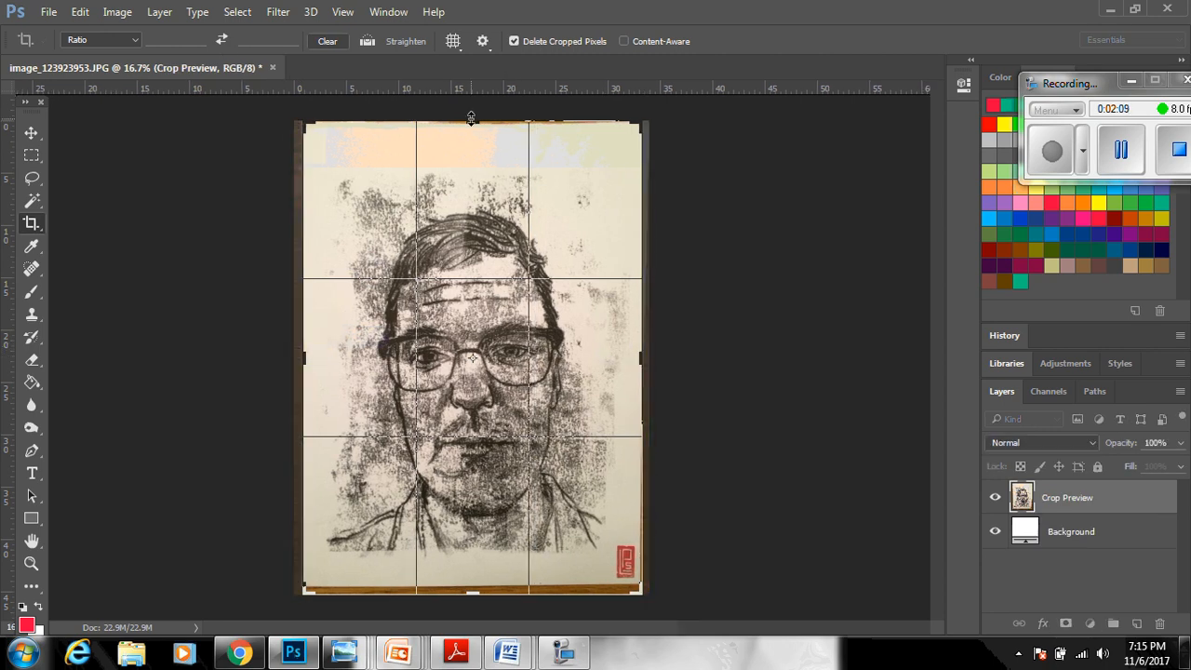
left_click_drag(471, 117, 473, 123)
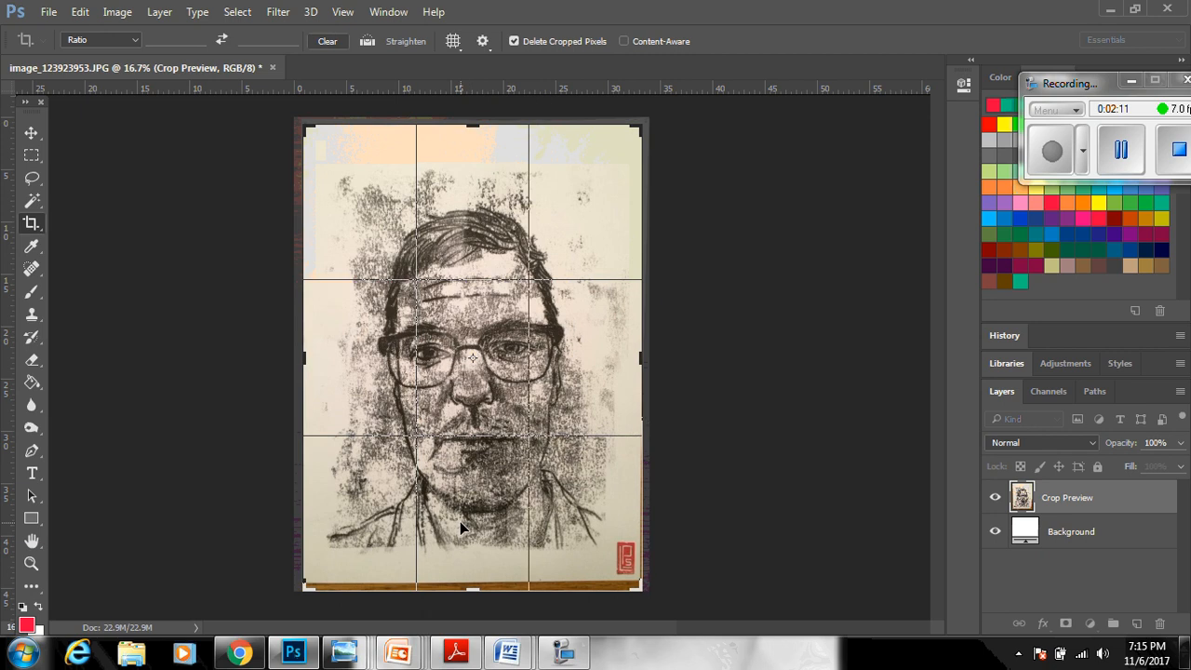
left_click_drag(471, 589, 471, 586)
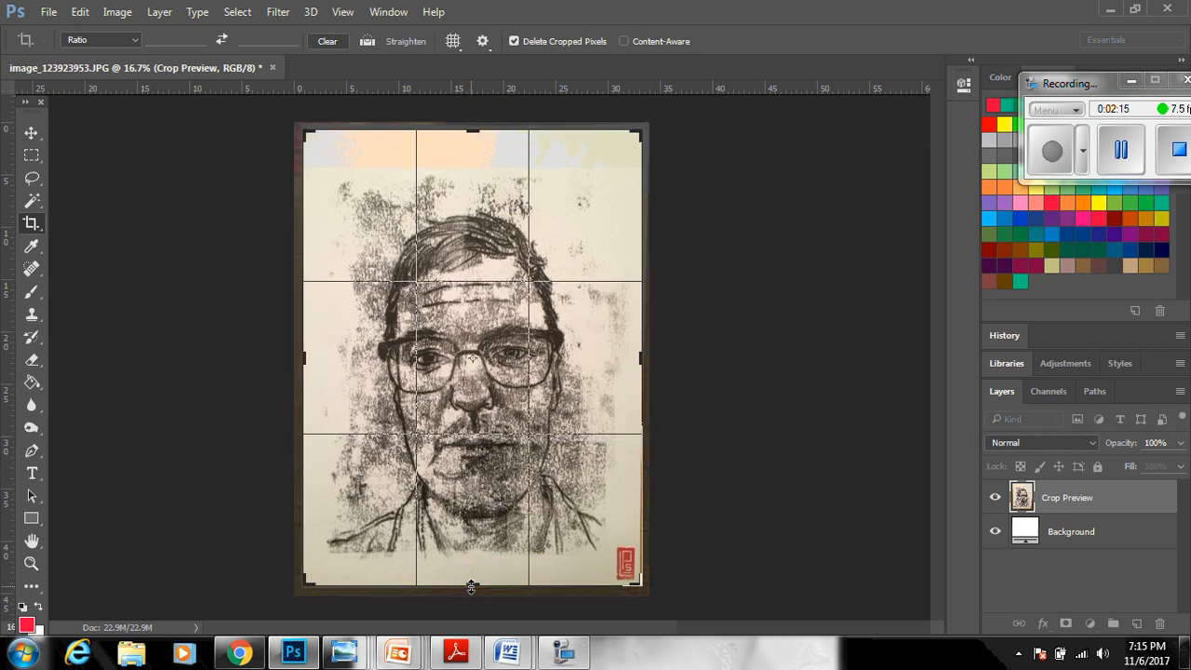
key("Return")
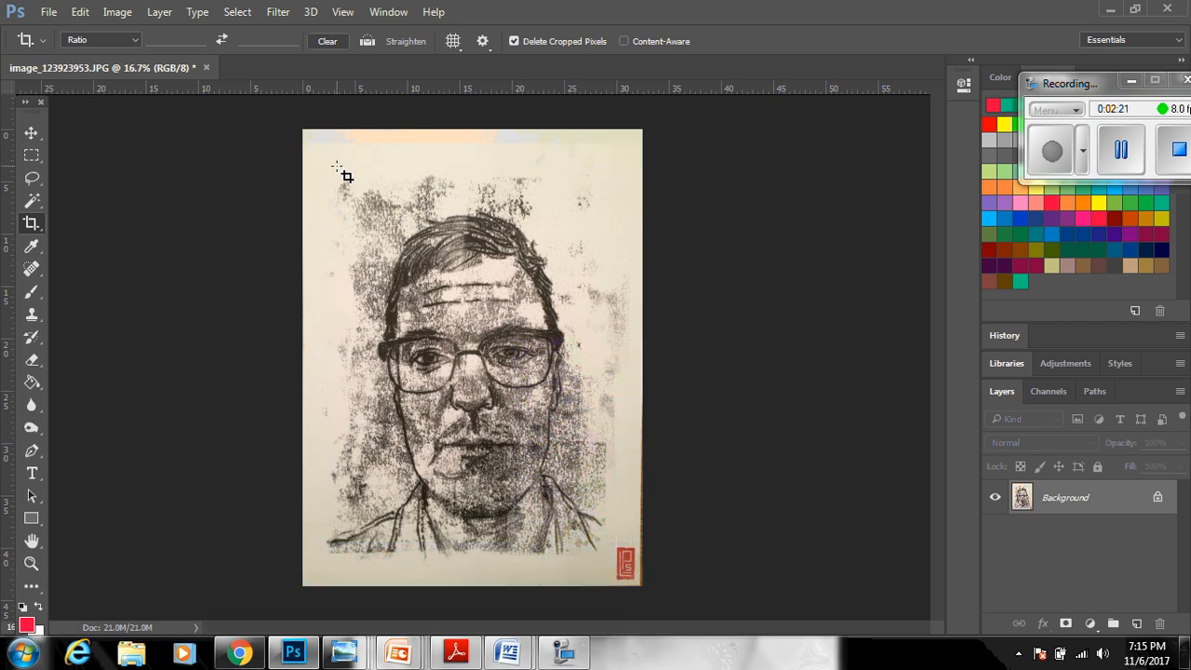
Crop the portrait a second time, trimming slightly closer to the edges of the paper
left_click_drag(293, 117, 634, 609)
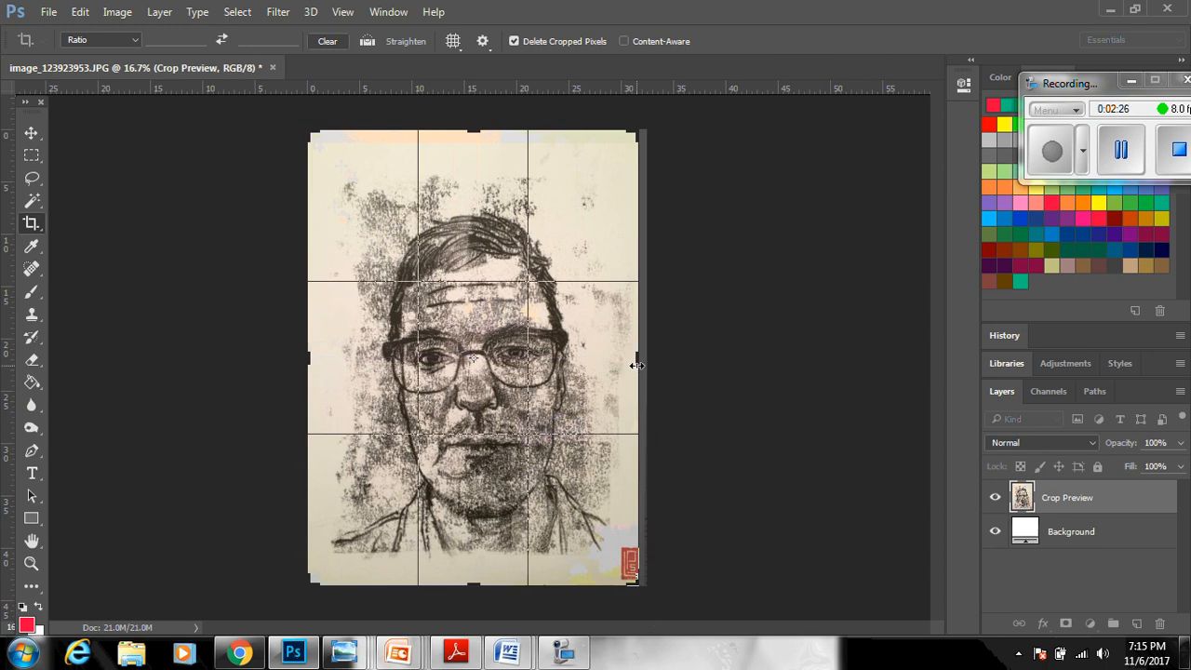
left_click_drag(639, 362, 640, 365)
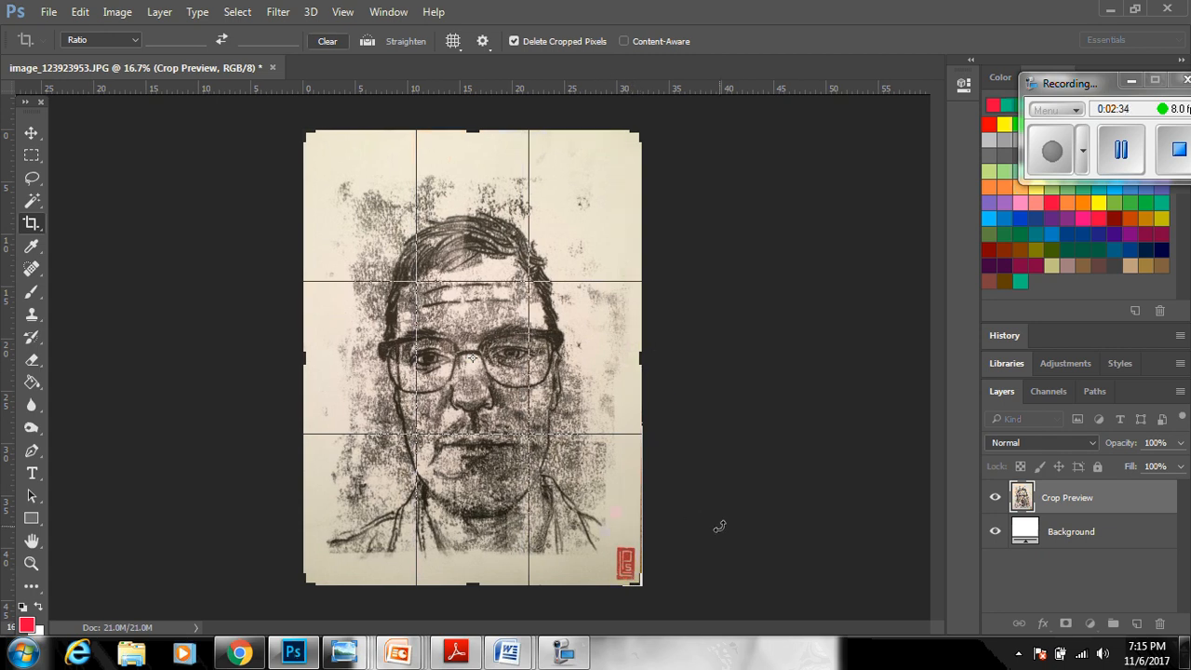
key("Return")
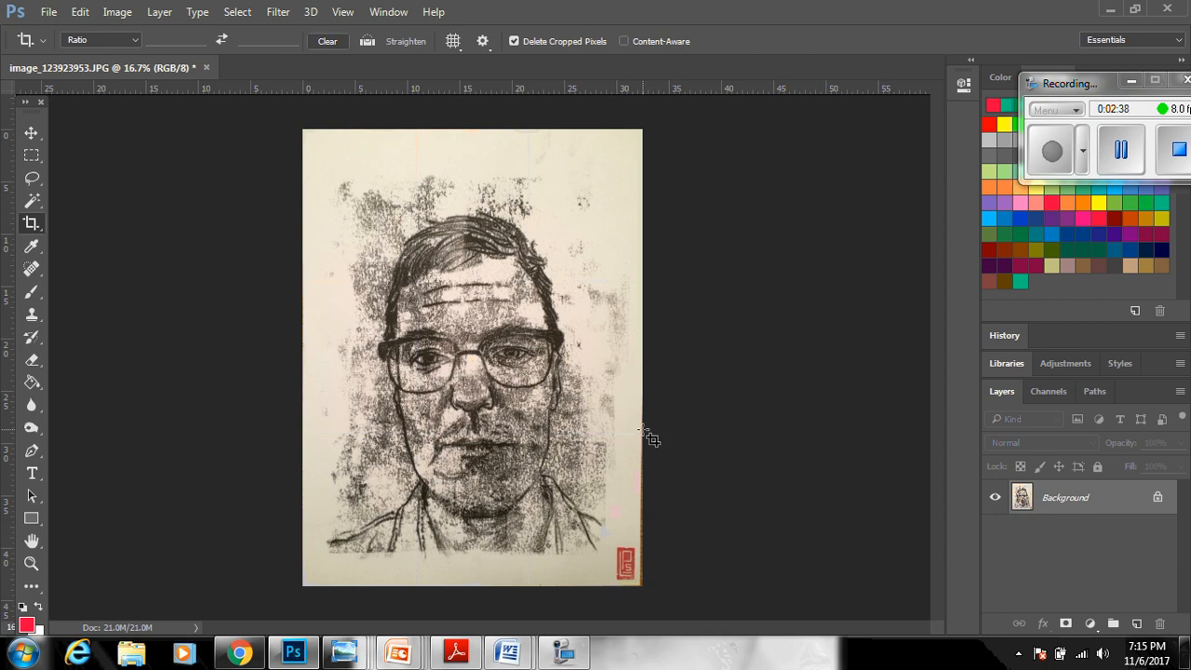
Open the Image Size settings, zoom the preview out to the whole portrait, and set the resolution to 300 pixels/inch
left_click(113, 16)
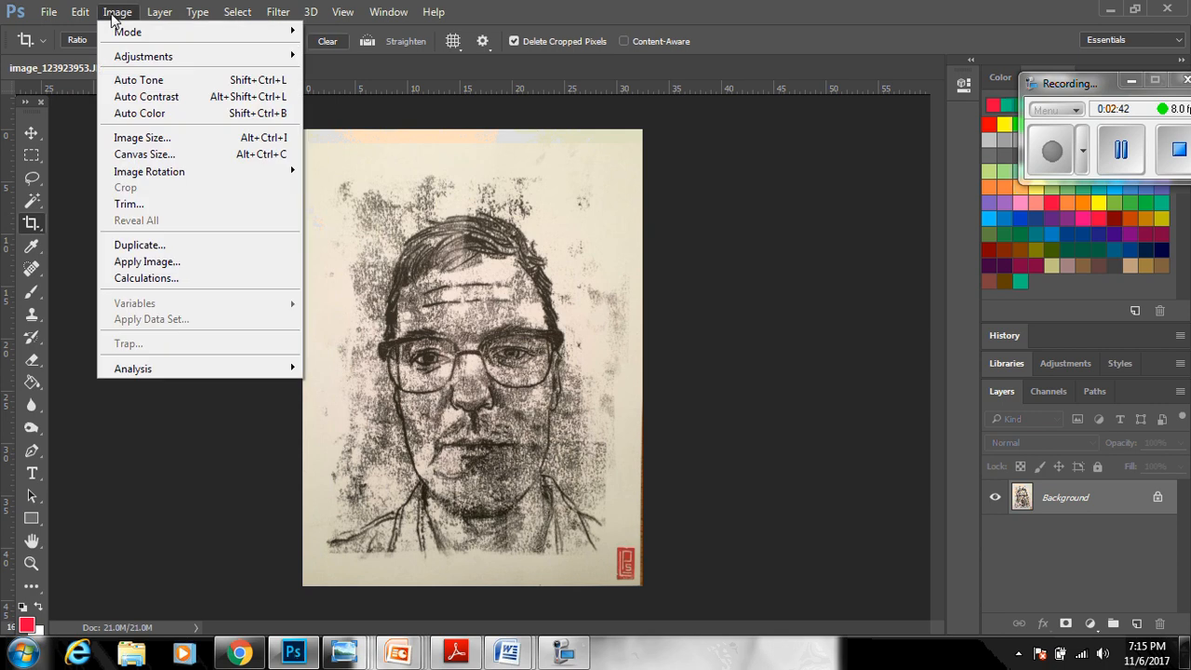
left_click(130, 142)
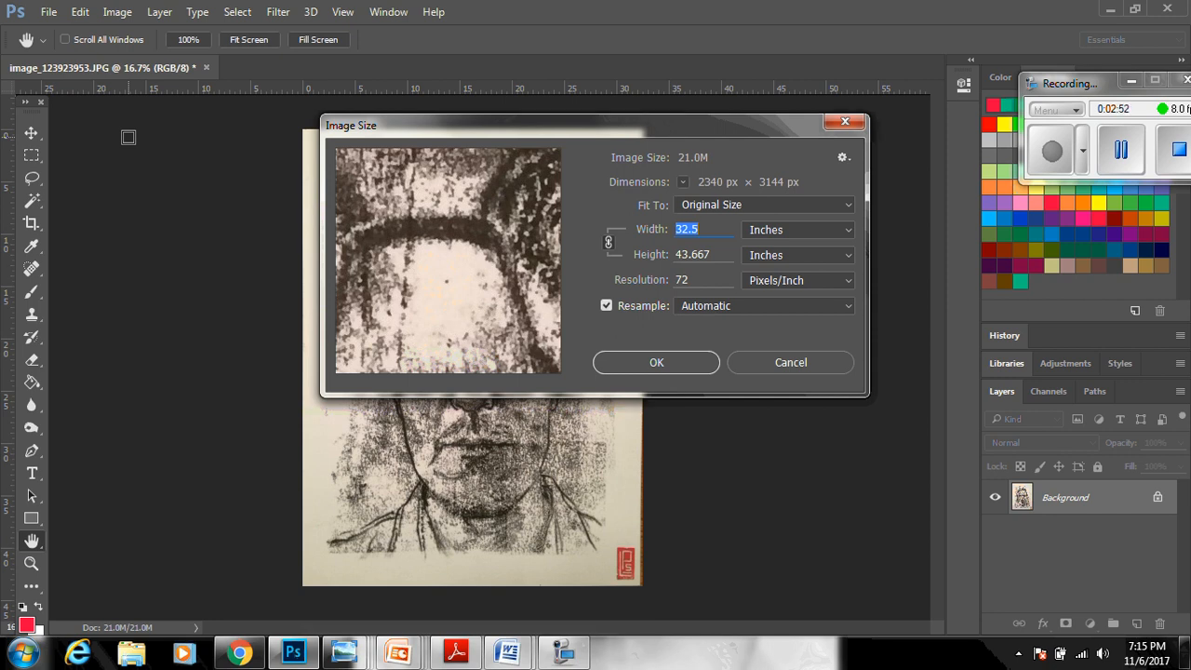
mouse_move(343, 235)
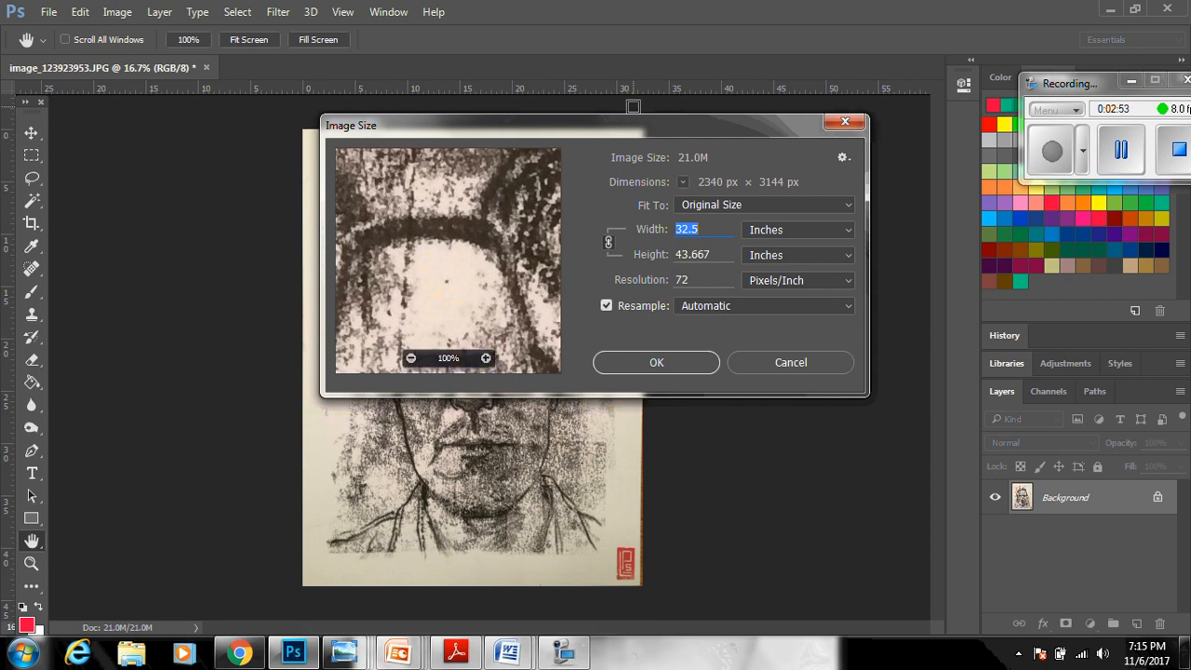
left_click(410, 360)
left_click(411, 358)
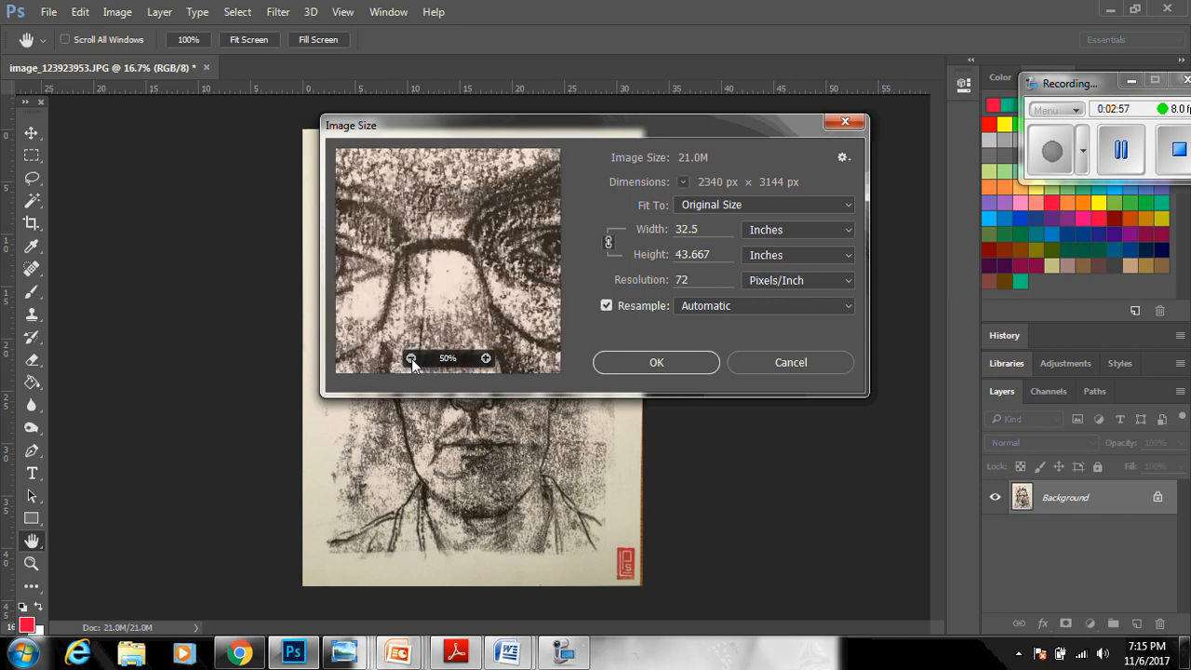
left_click(410, 359)
left_click(411, 358)
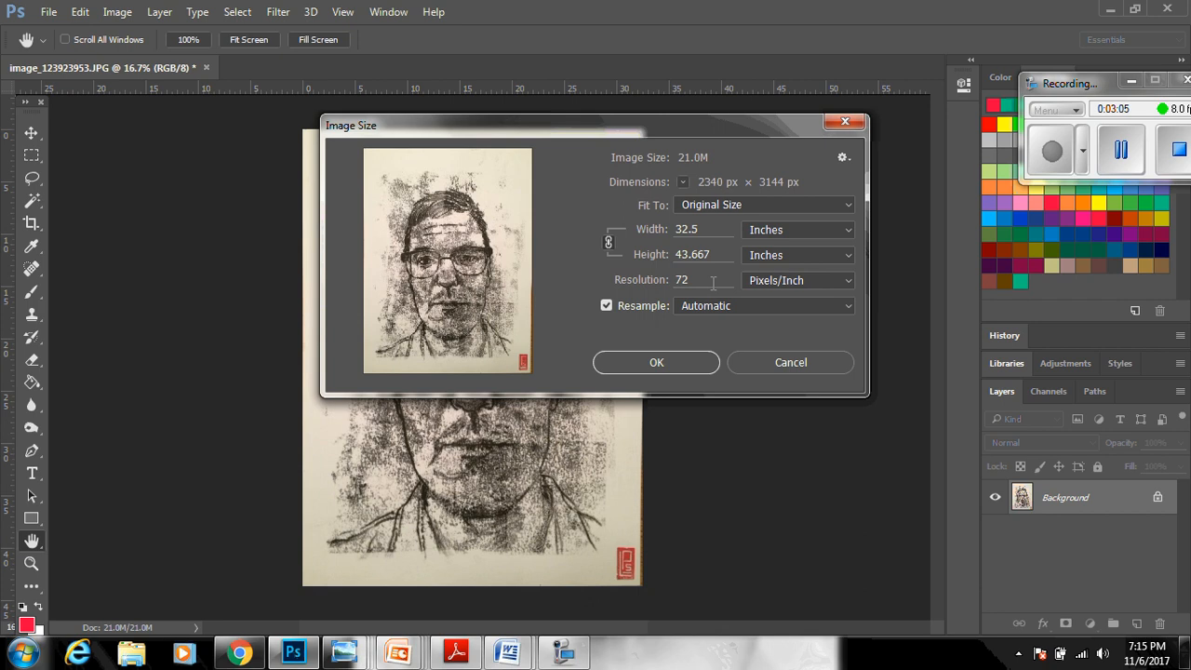
left_click_drag(713, 283, 671, 283)
left_click(704, 279)
left_click_drag(708, 279, 672, 279)
type("300")
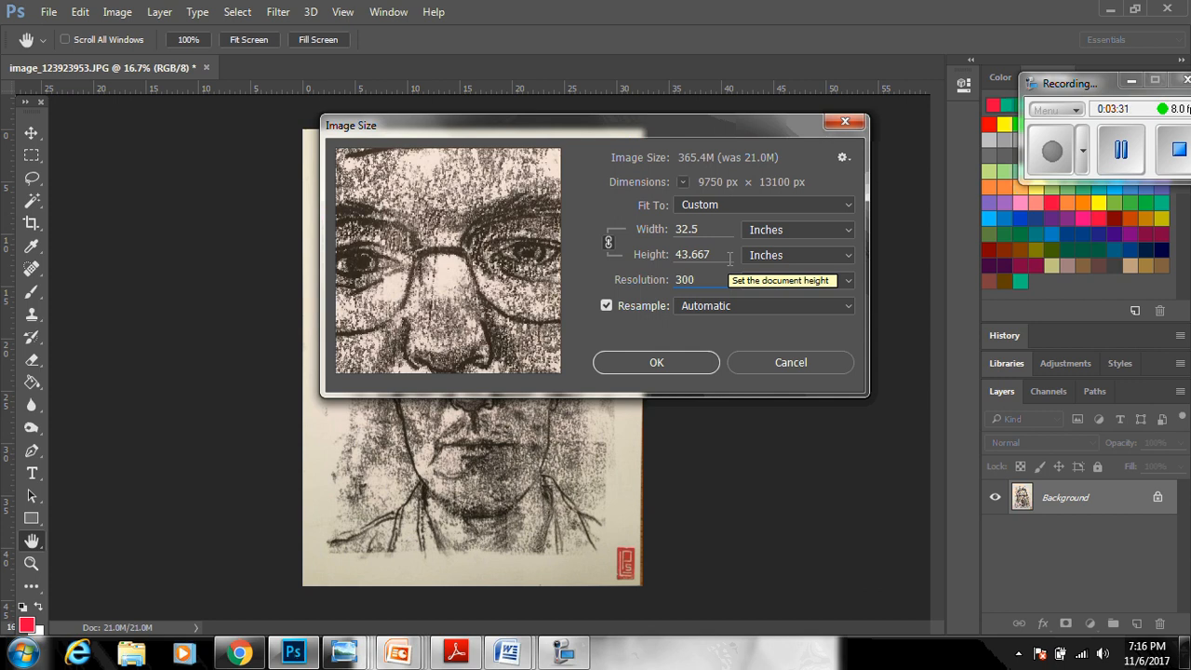
Set the image height to 10 inches with proportions linked, apply the resize, and return to the Crop tool
left_click(667, 257)
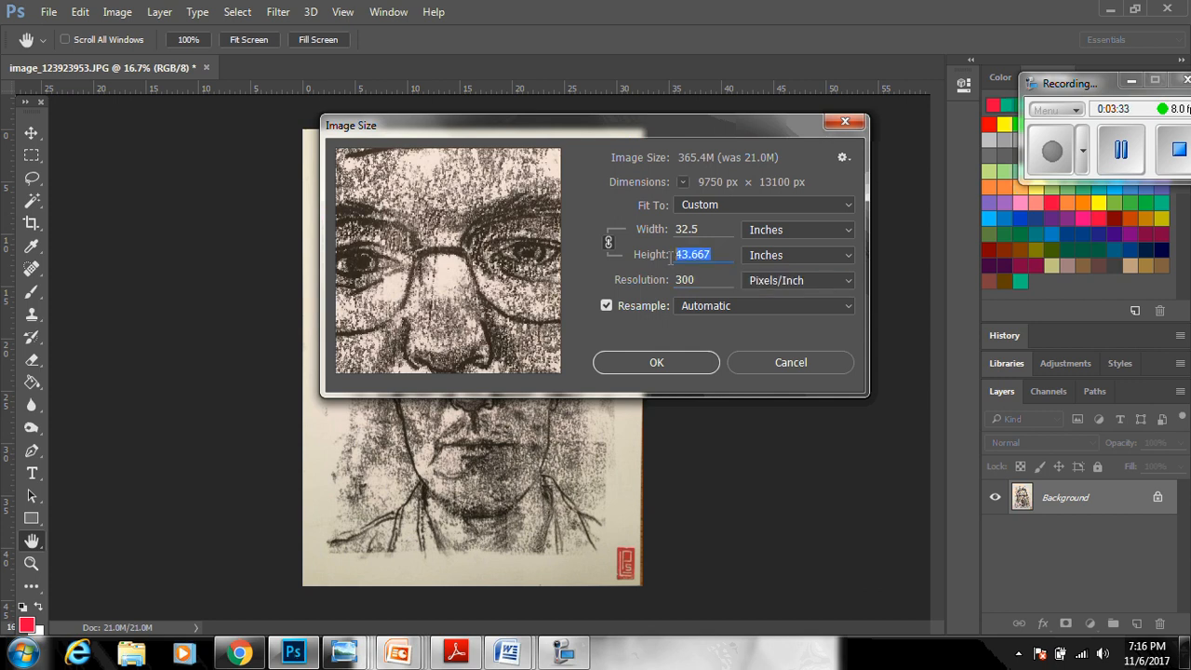
type("10")
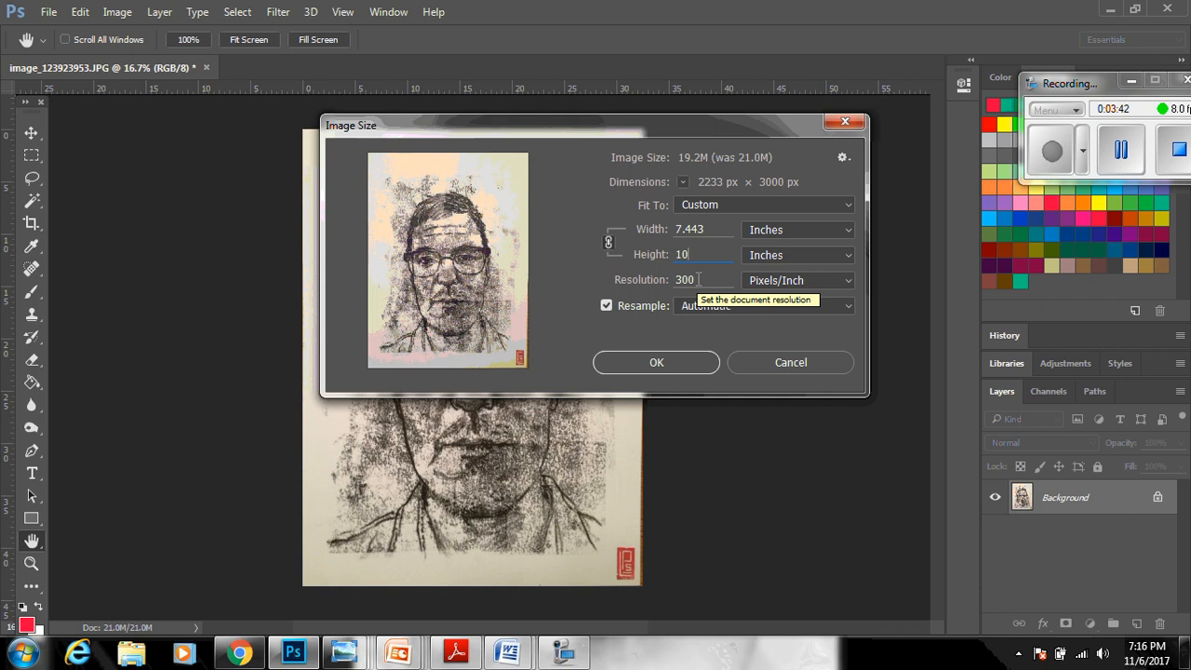
left_click(663, 364)
key("c")
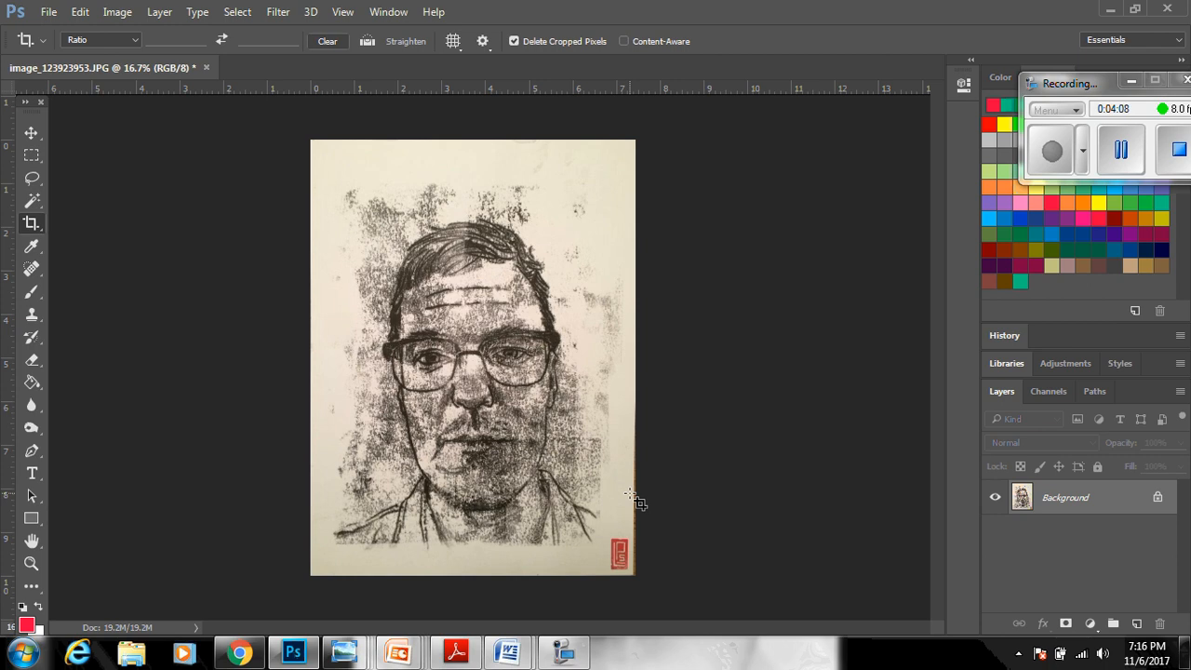
left_click(120, 19)
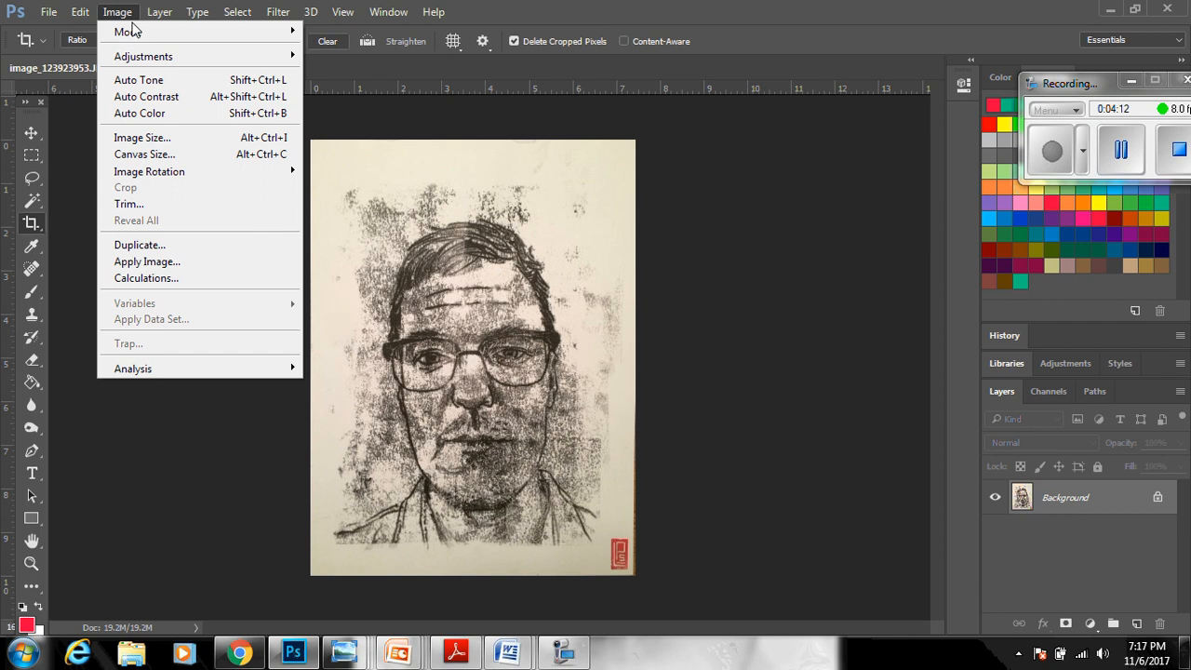
mouse_move(134, 33)
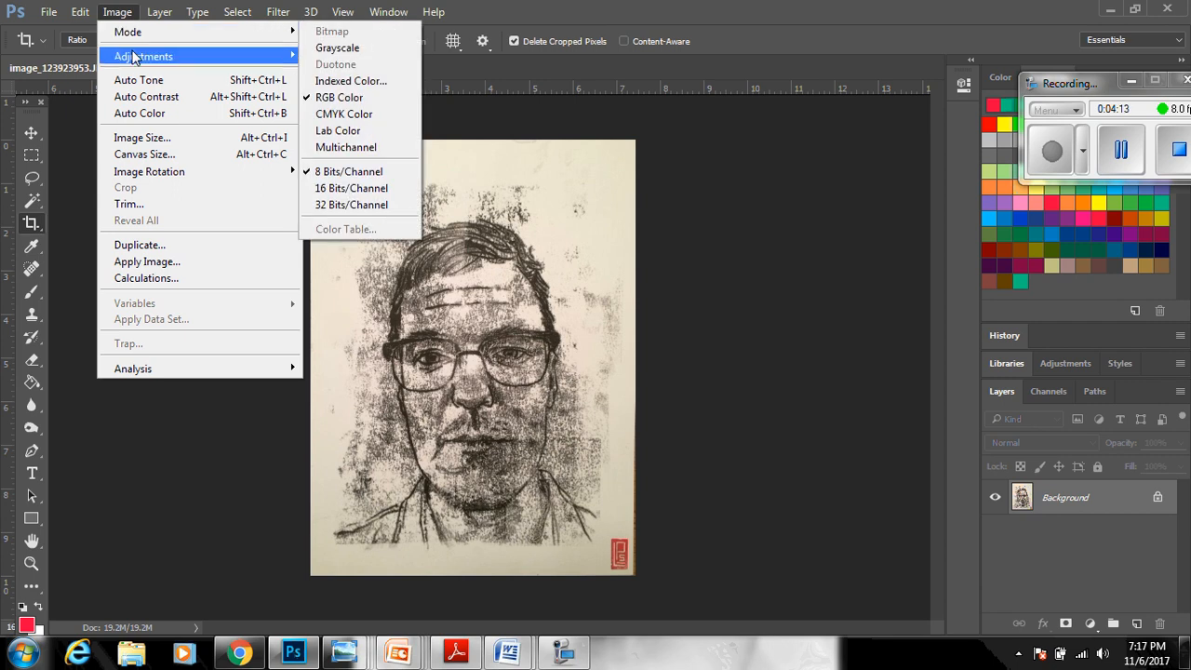
mouse_move(135, 57)
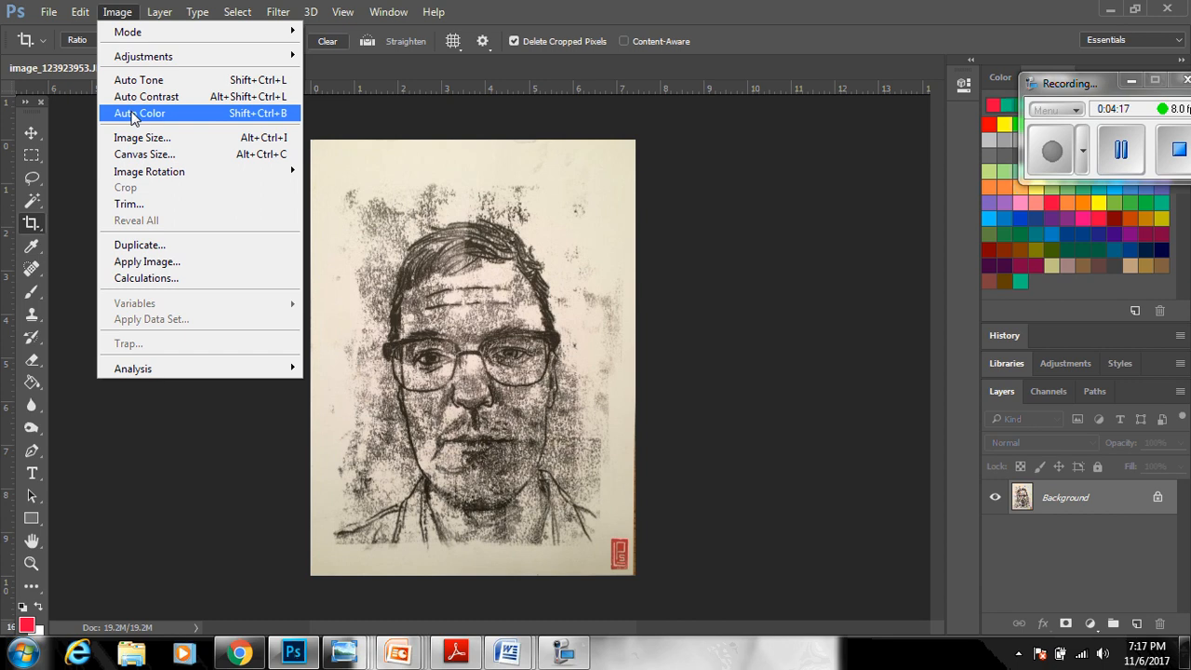
left_click(72, 178)
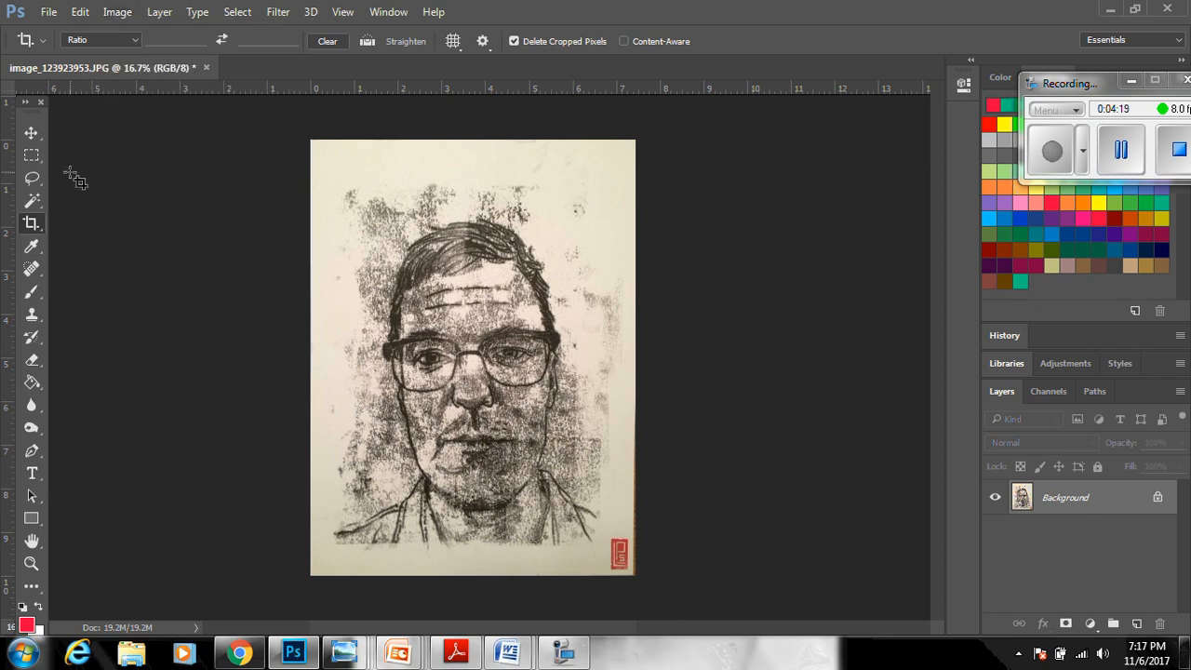
Apply the Auto Color correction to the portrait
left_click(119, 11)
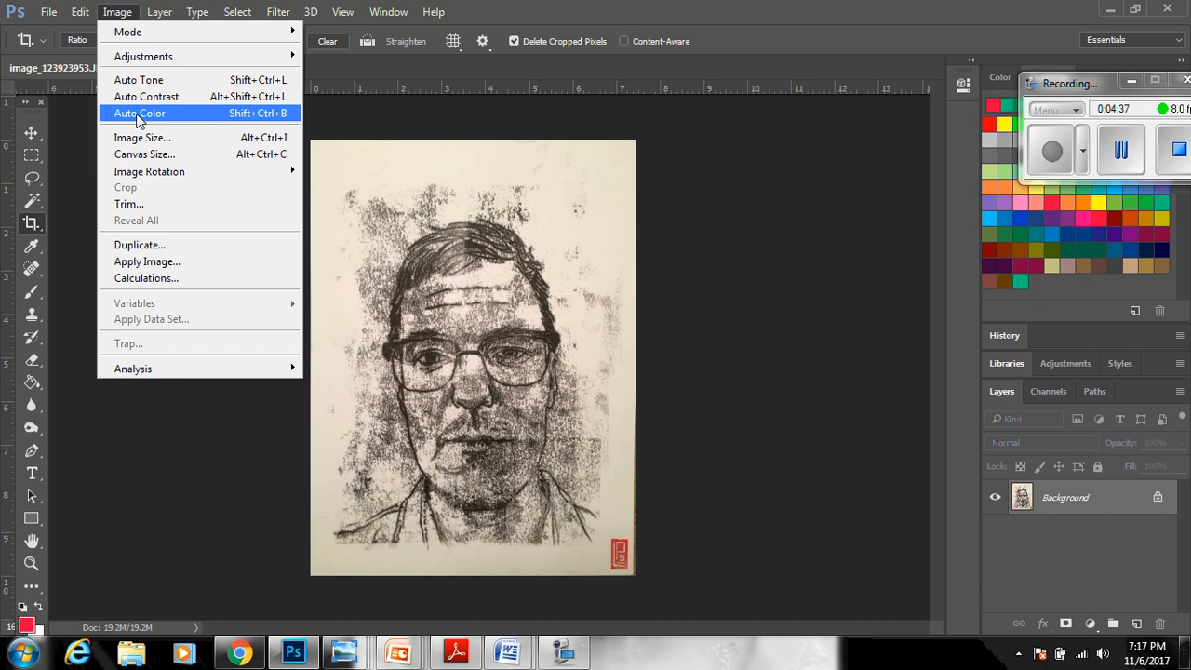
left_click(138, 114)
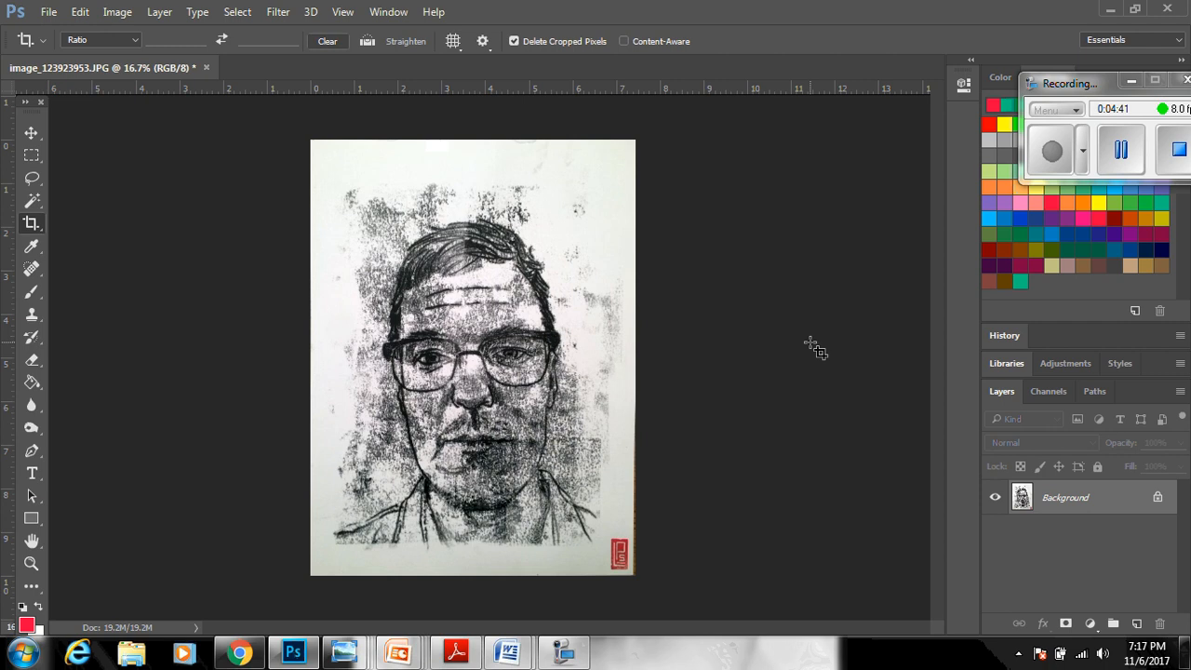
Show the History panel, float it beside the portrait, and enlarge it to list all the editing states
left_click(392, 17)
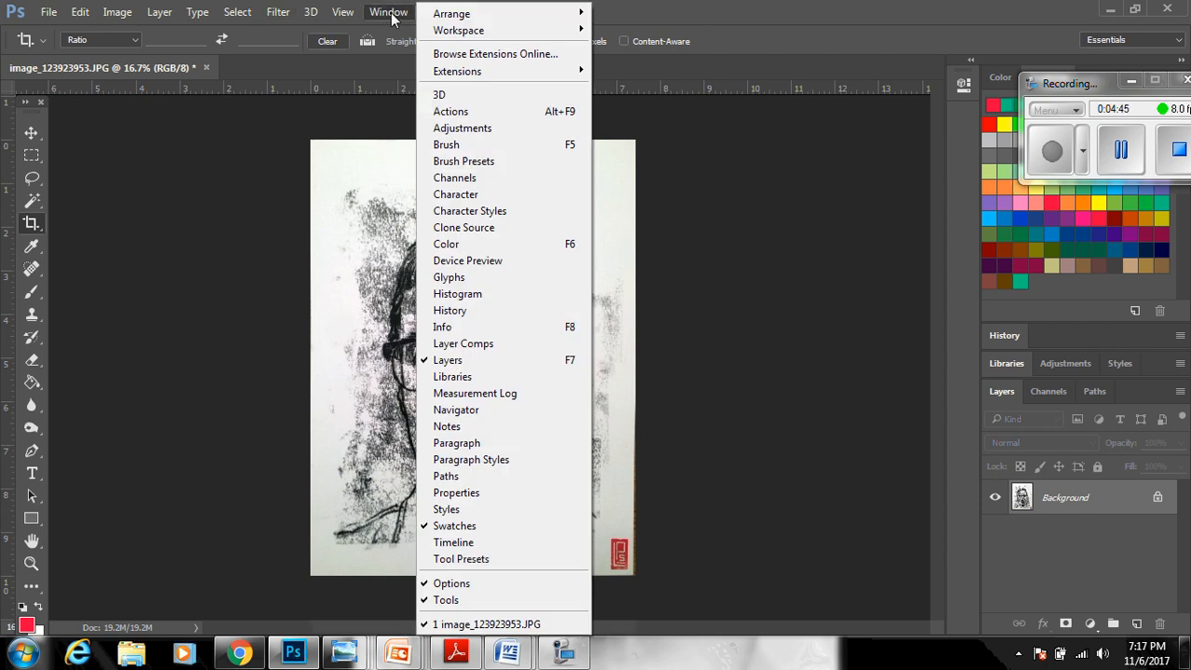
left_click(507, 311)
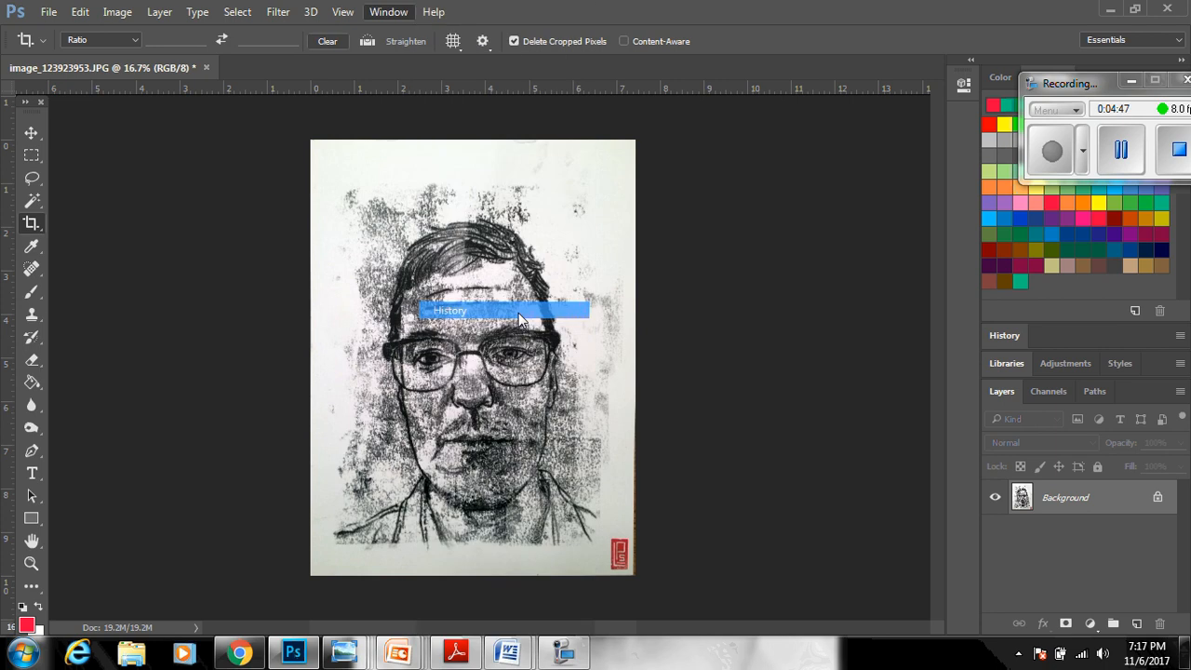
left_click_drag(1057, 250, 795, 126)
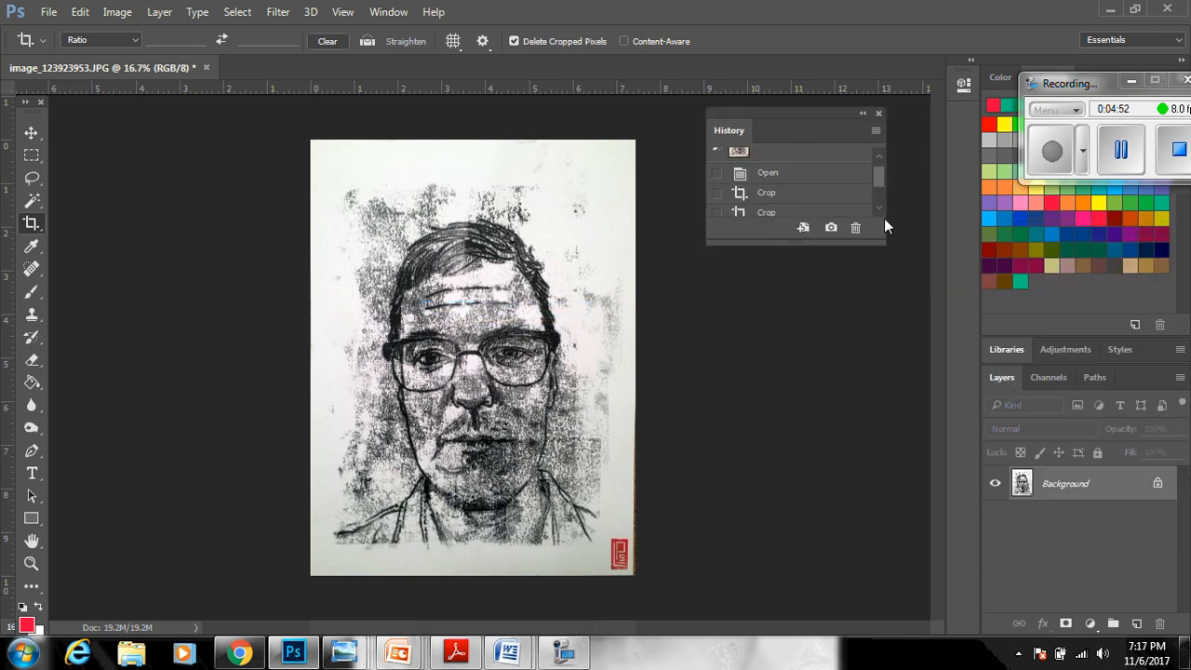
left_click_drag(878, 245, 937, 354)
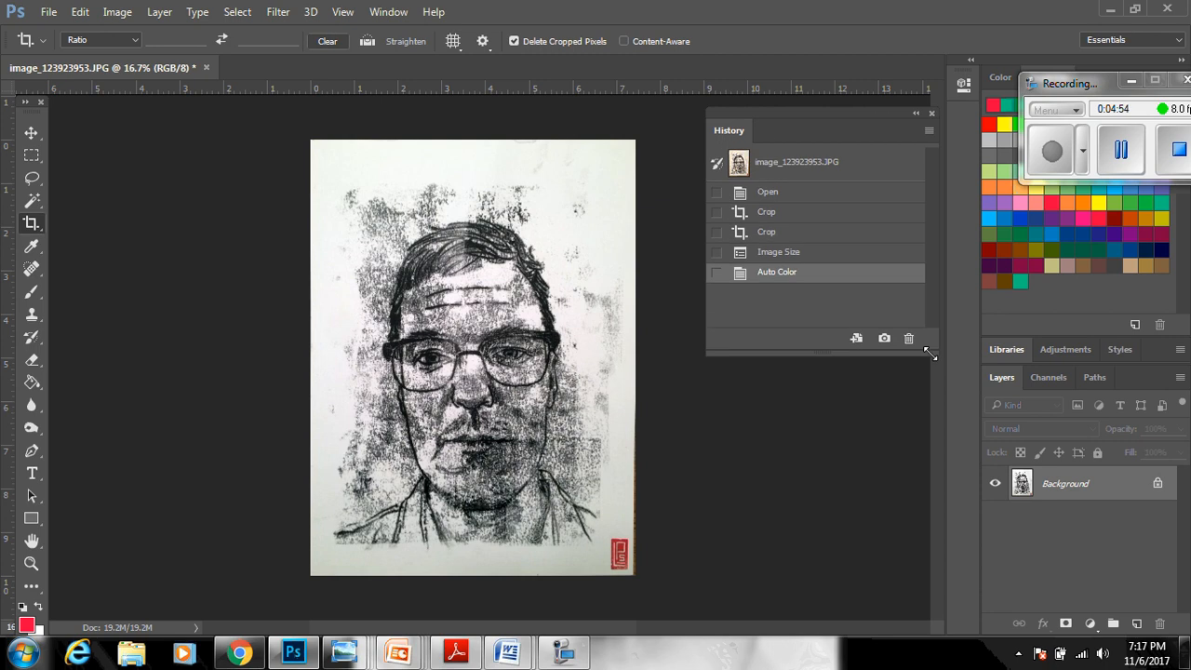
Compare the portrait before and after colour correction by switching between the Image Size and Auto Color history states
left_click(817, 260)
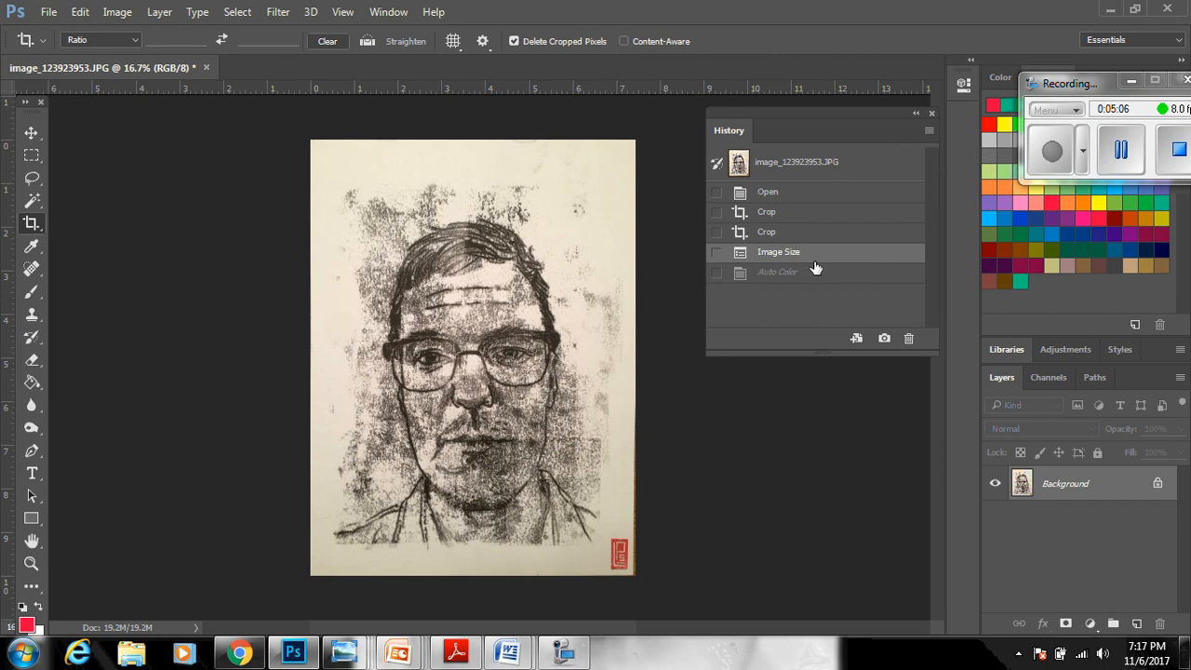
left_click(813, 279)
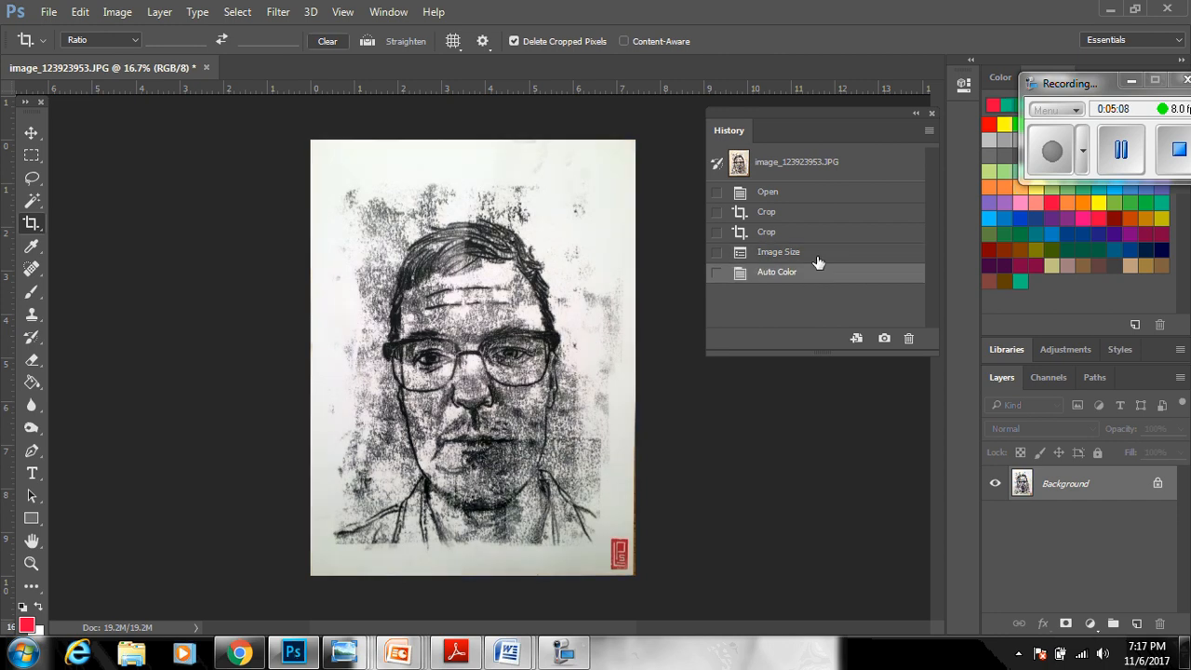
left_click(817, 258)
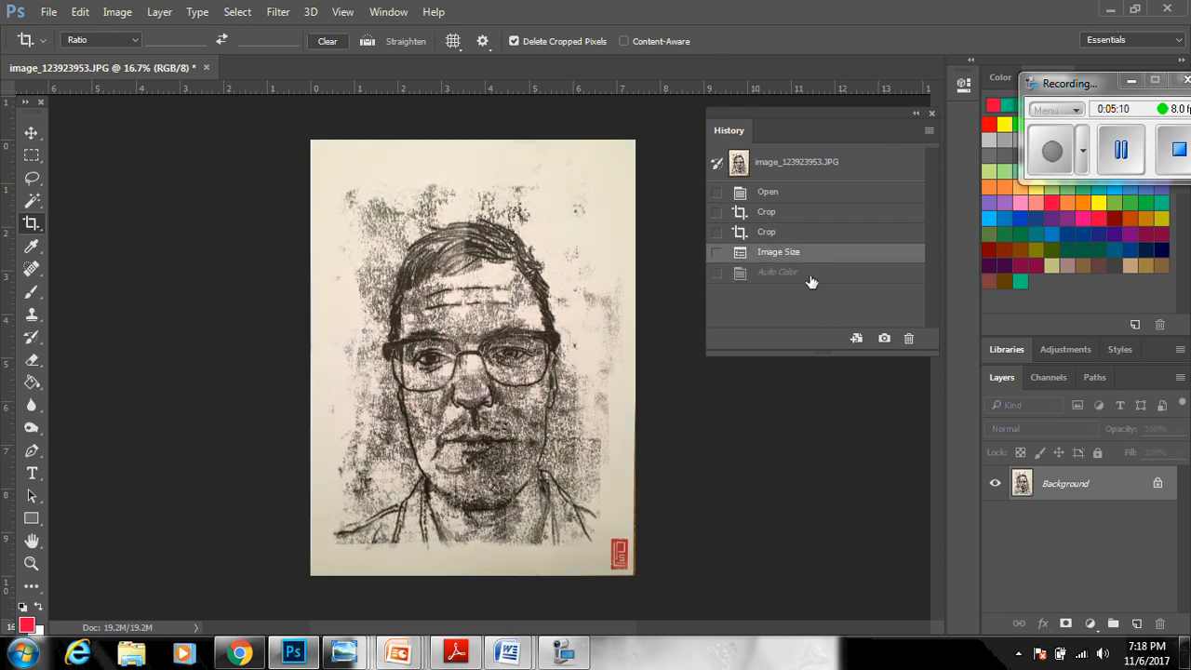
left_click(811, 282)
left_click(811, 261)
left_click(806, 282)
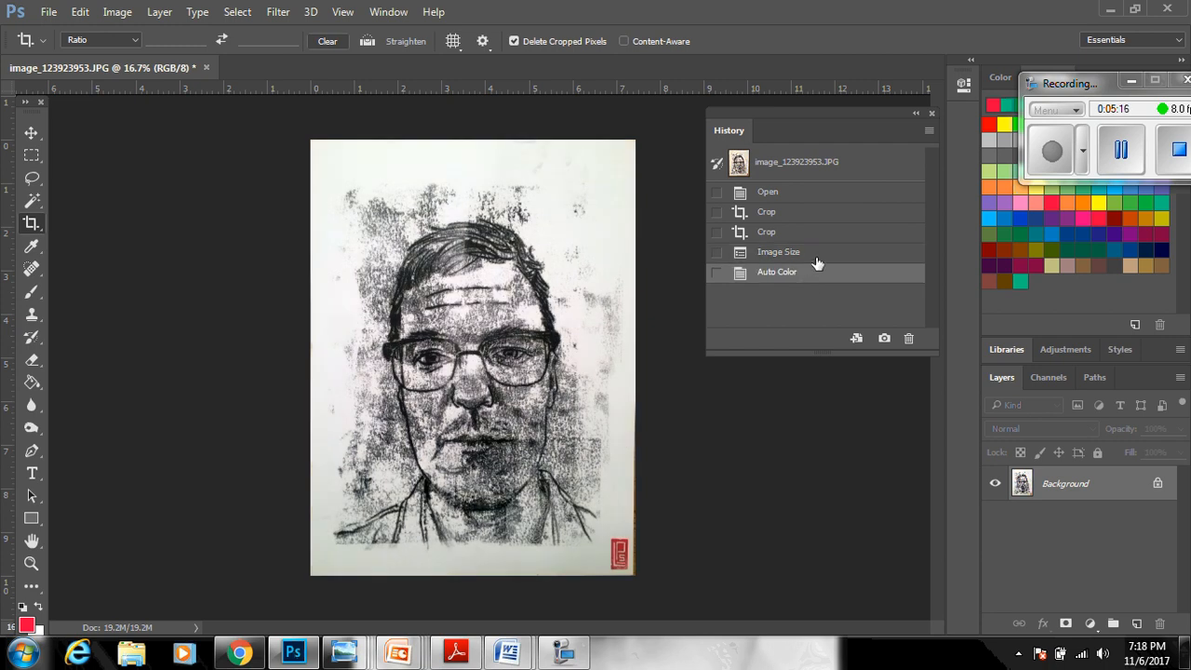
left_click(813, 257)
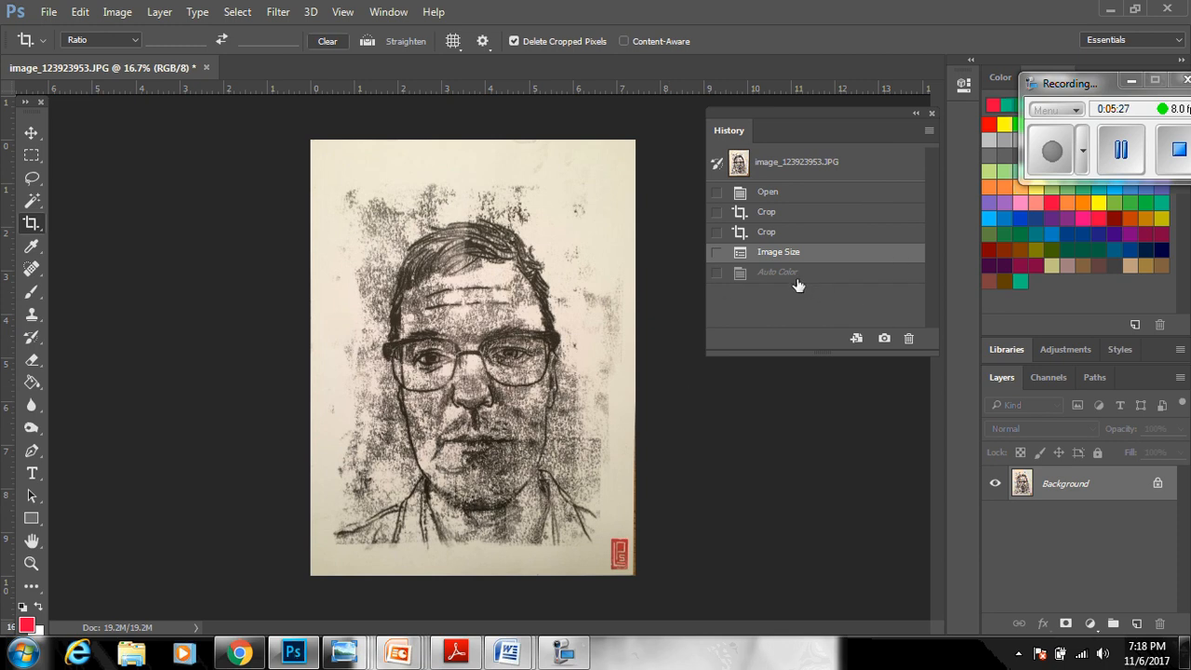
Close the History panel and switch to the Move tool, discarding the accidental crop
left_click(687, 312)
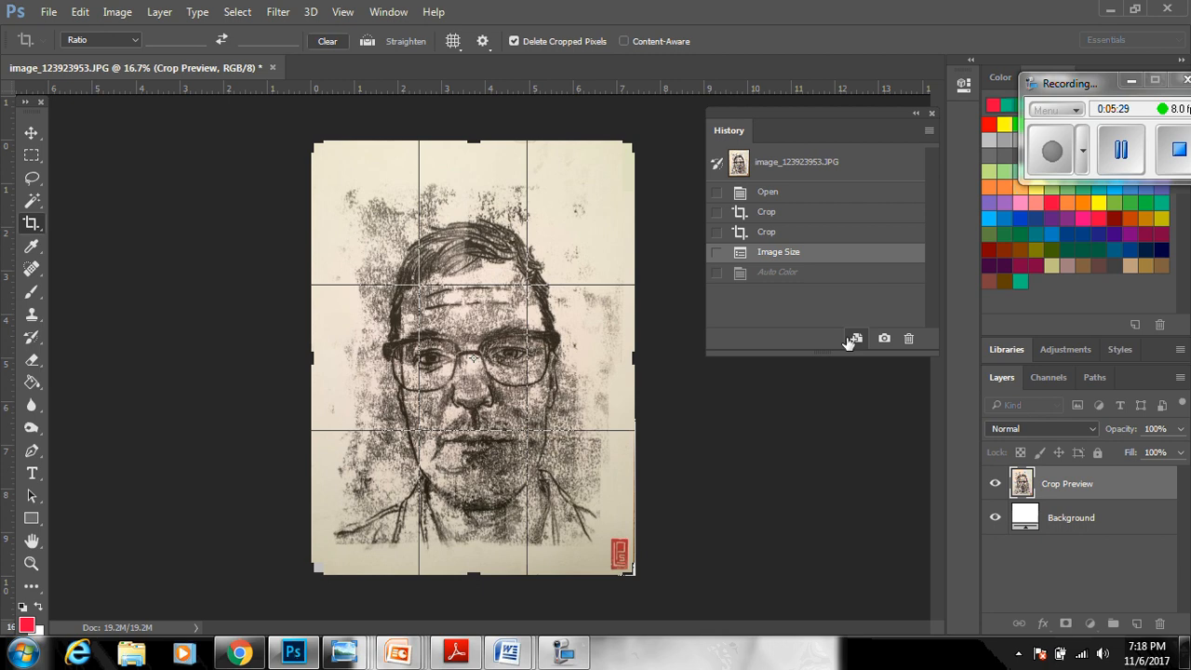
left_click(931, 113)
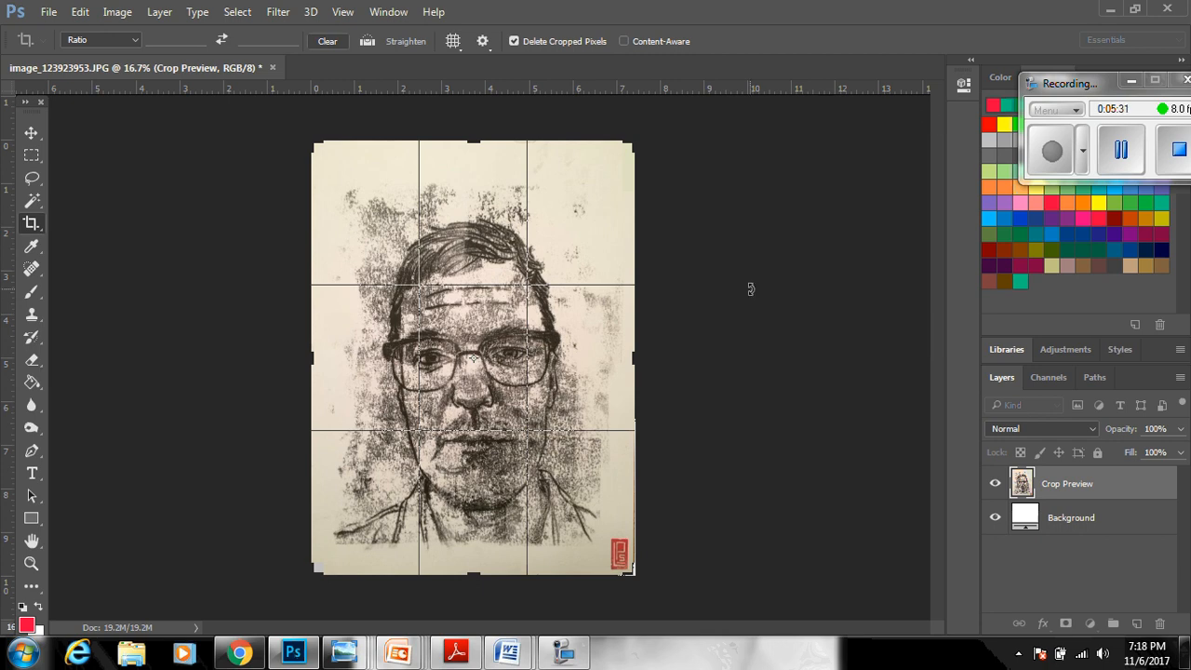
left_click_drag(564, 260, 157, 175)
left_click(31, 134)
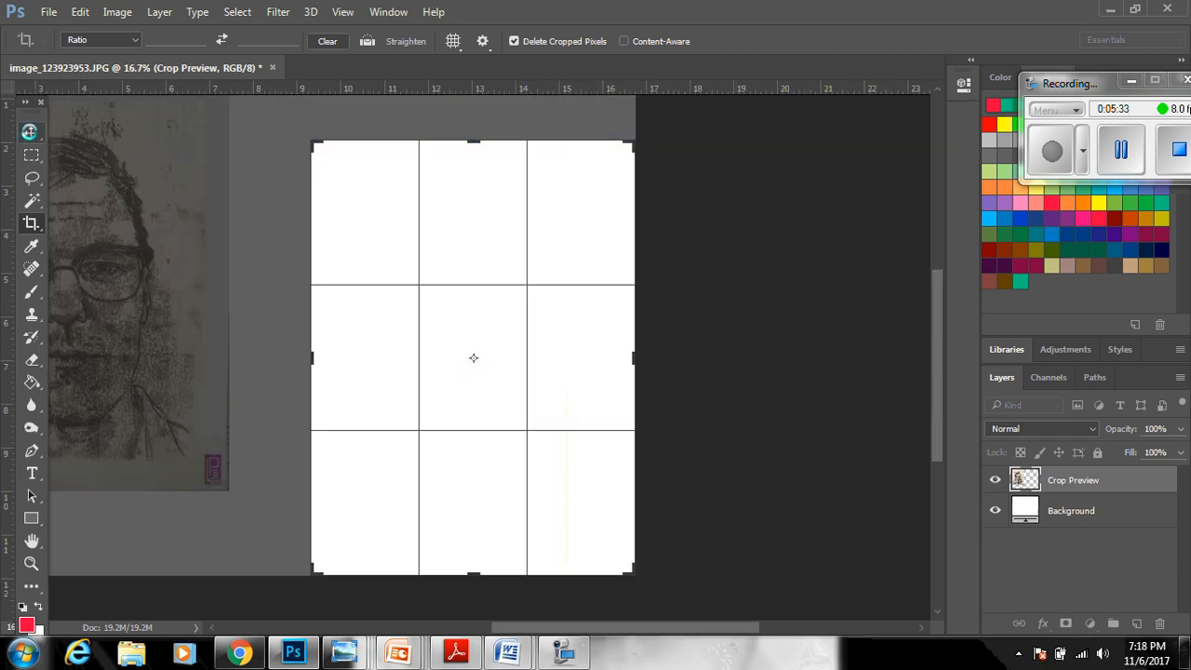
left_click(712, 261)
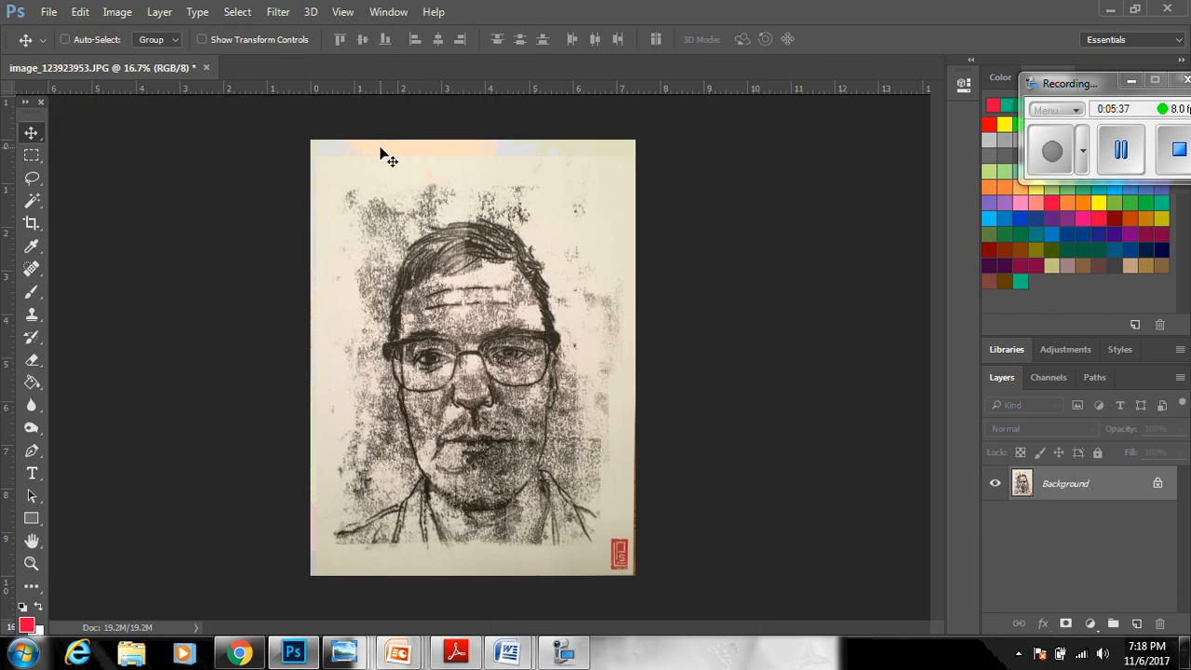
Apply the Auto Contrast correction to the portrait
left_click(118, 12)
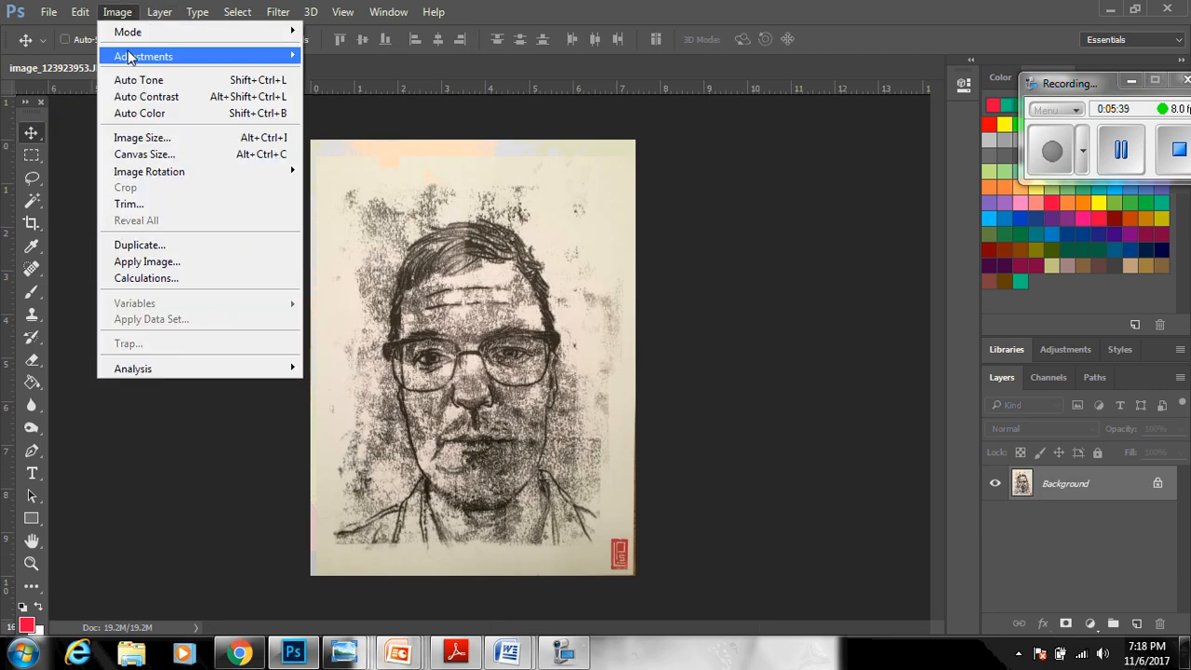
mouse_move(128, 53)
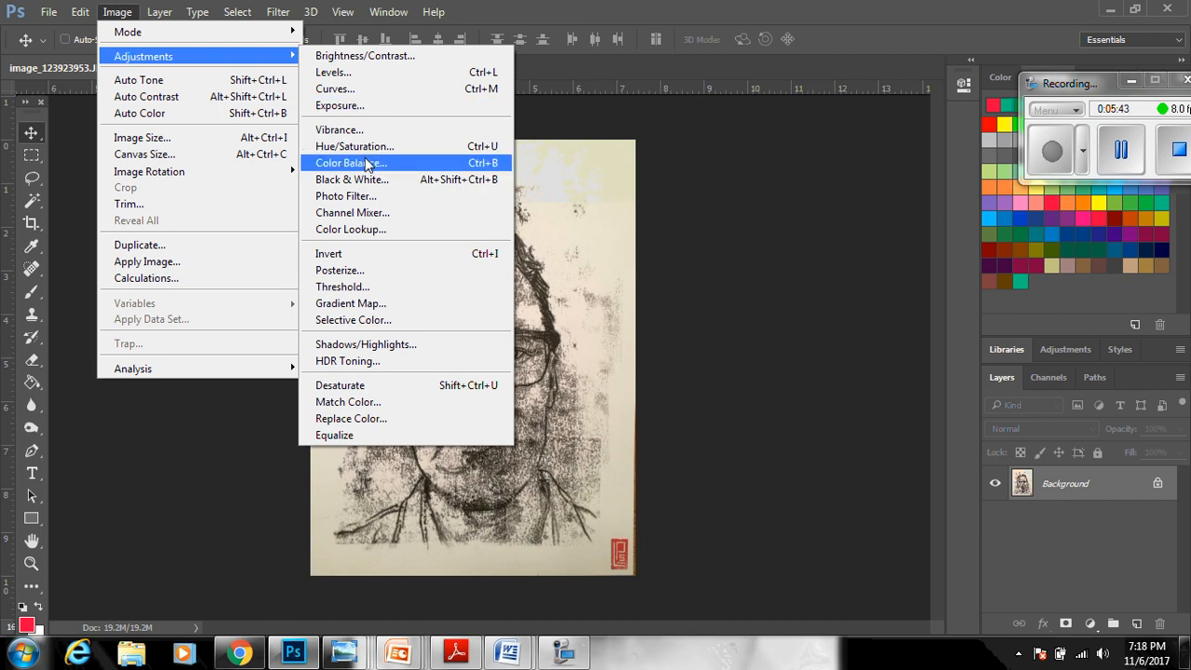
left_click(156, 98)
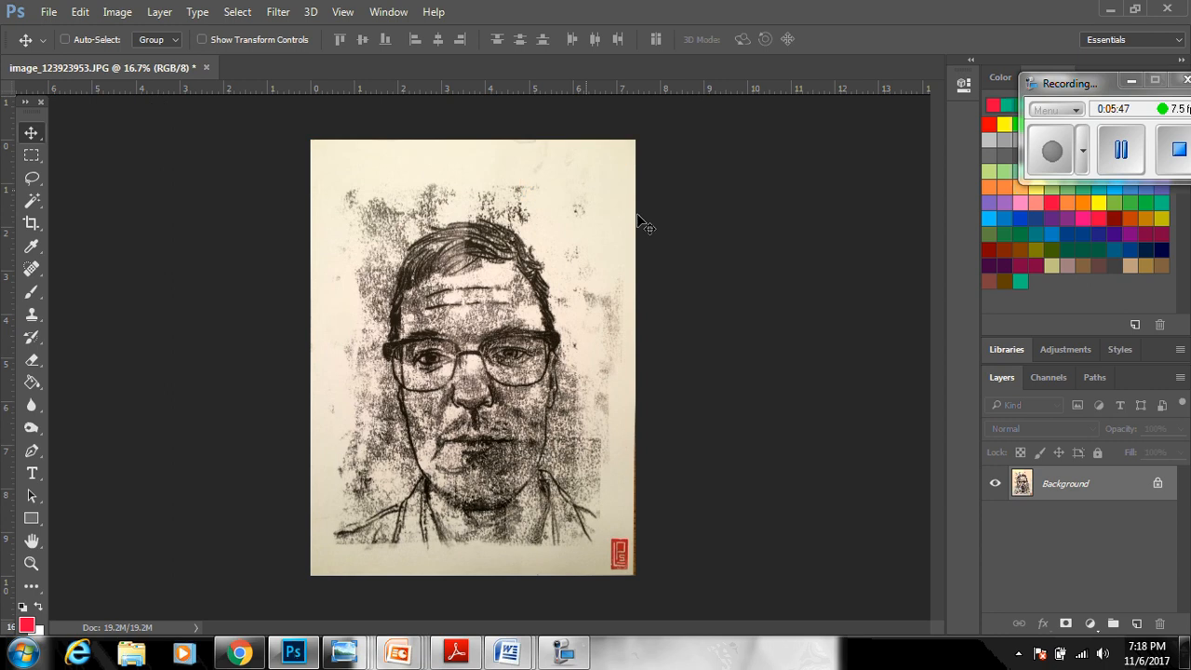
Compare the portrait before and after Auto Contrast in the History panel, keep the Auto Contrast state, and dock the panel above Libraries
left_click(387, 12)
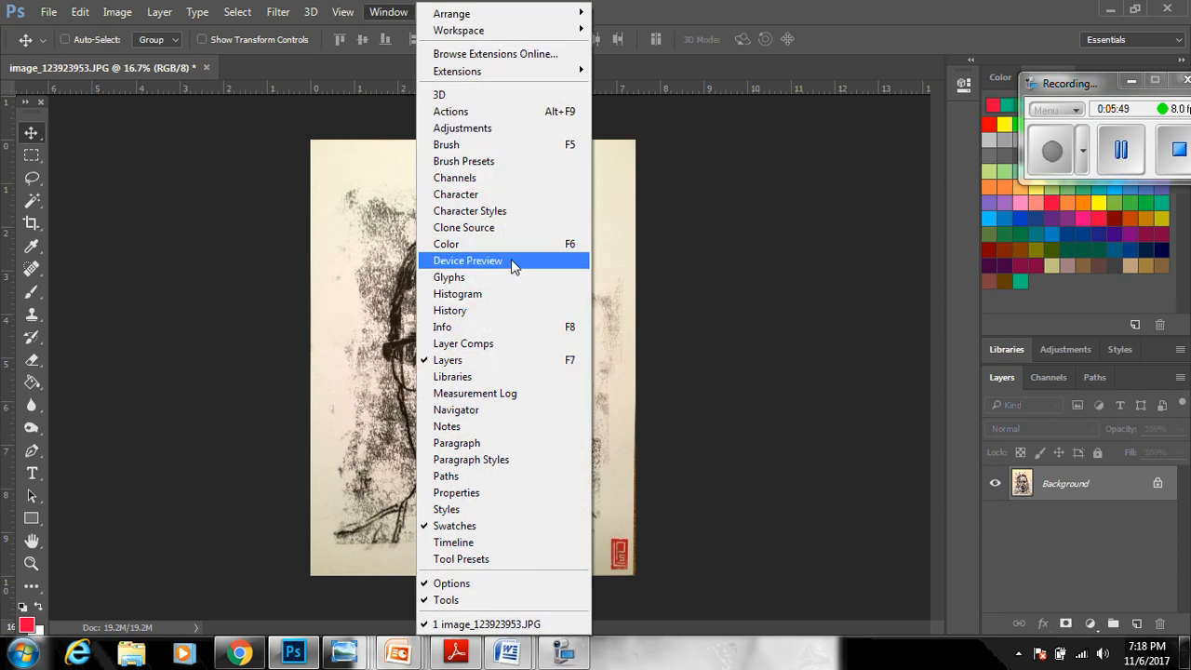
left_click(492, 311)
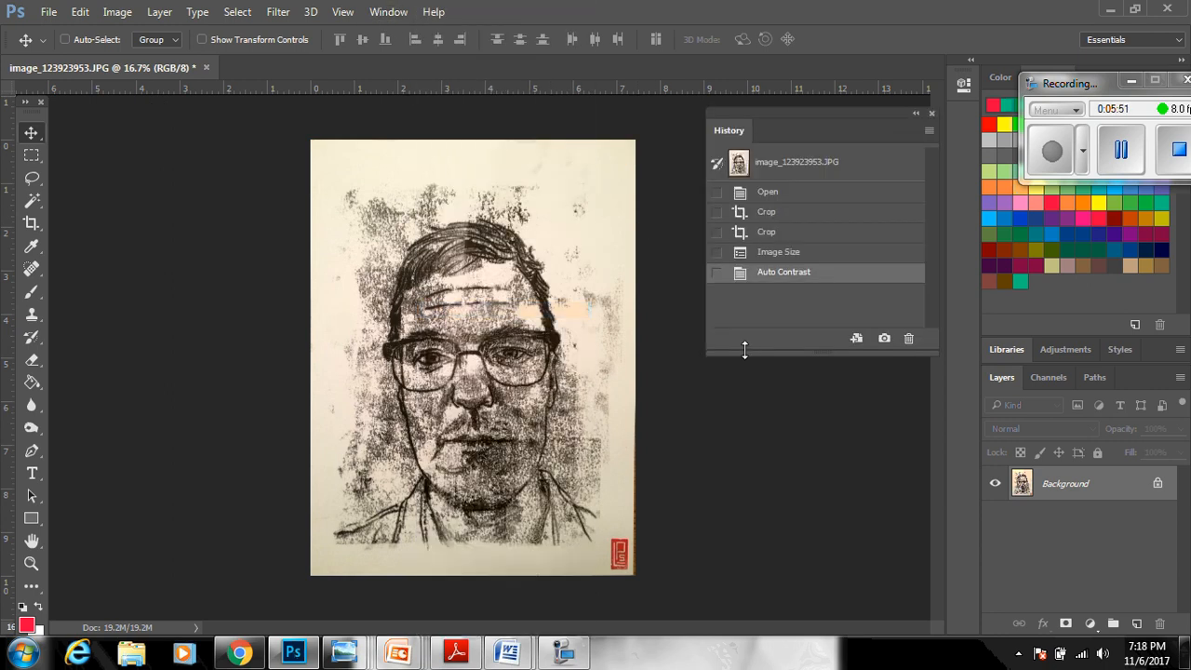
left_click(833, 255)
left_click(831, 274)
left_click(831, 254)
left_click(822, 275)
left_click(825, 255)
left_click(823, 273)
left_click(823, 256)
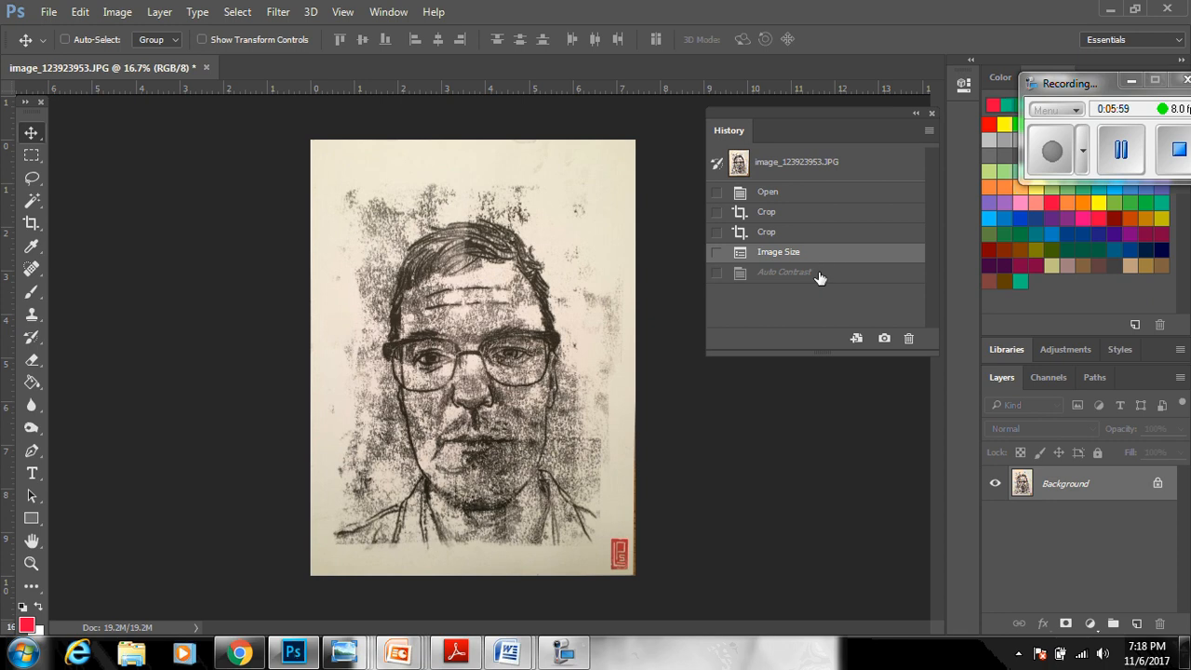
left_click(819, 280)
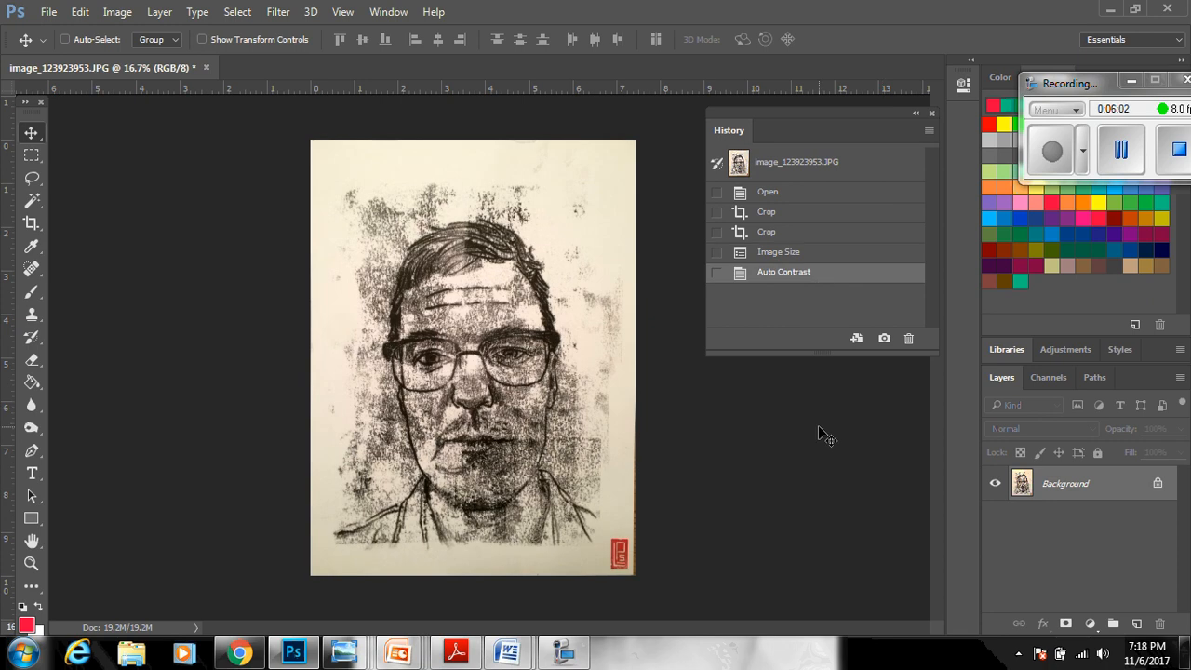
left_click_drag(863, 112, 1139, 304)
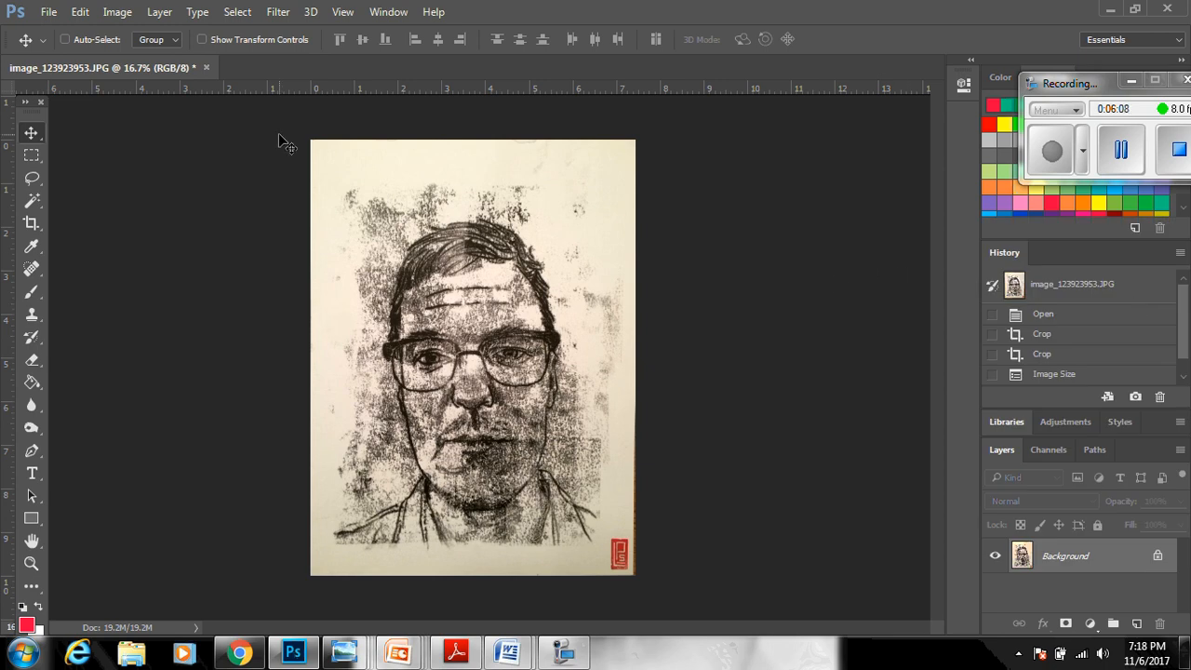
Try a Levels adjustment with the white input level at 242, return it to 255, and cancel the adjustment
left_click(118, 13)
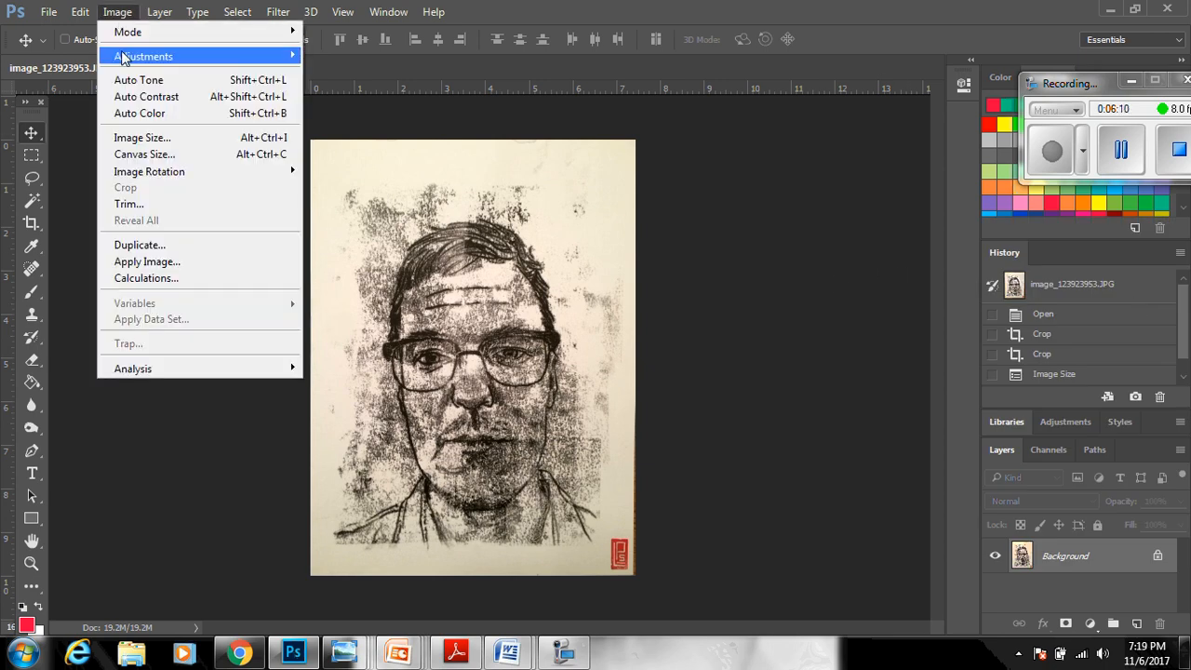
mouse_move(124, 56)
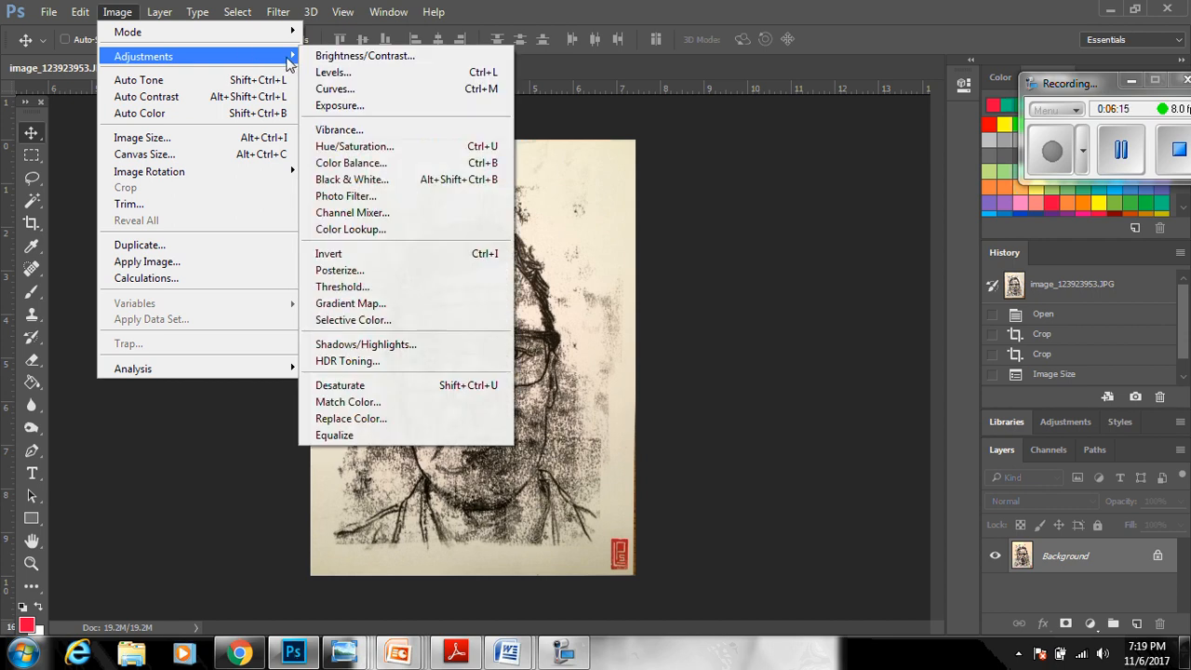
left_click(347, 77)
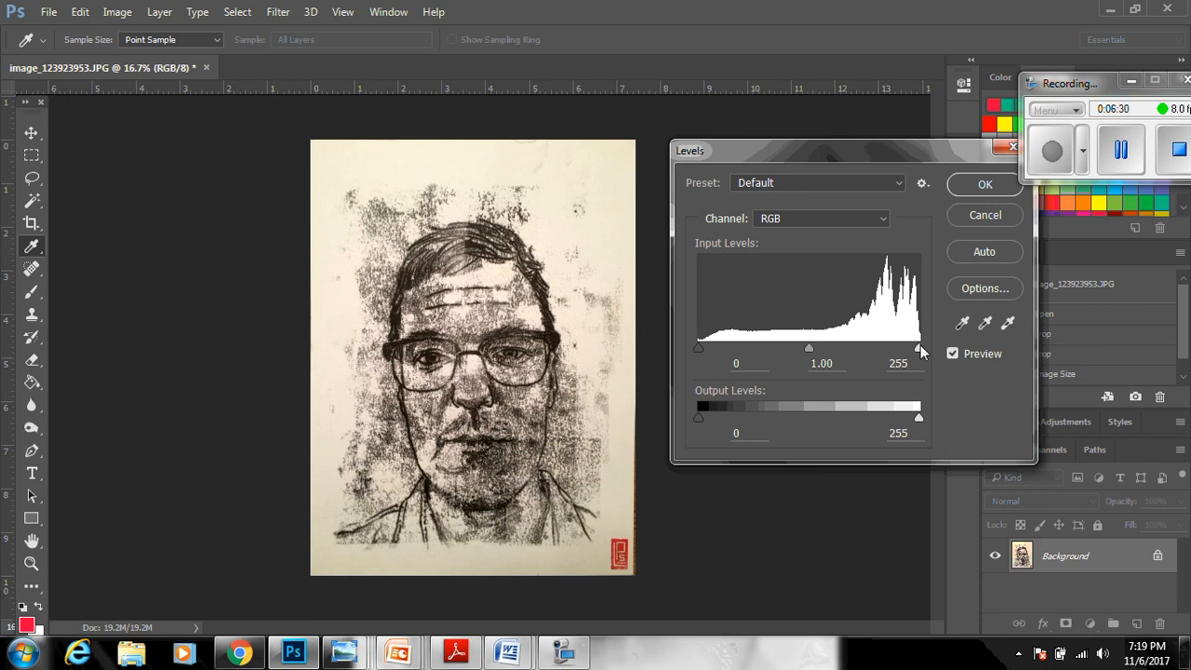
mouse_move(919, 352)
left_mouse_down()
mouse_move(826, 351)
mouse_move(918, 352)
left_mouse_up()
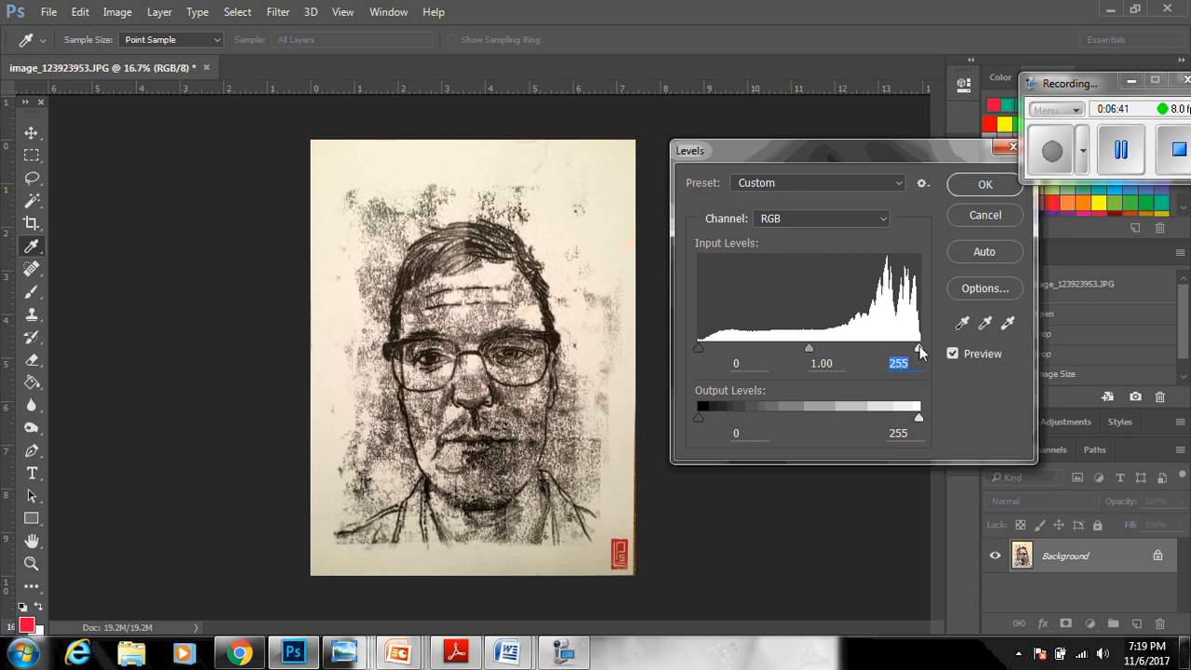
mouse_move(919, 350)
left_mouse_down()
mouse_move(887, 349)
mouse_move(931, 354)
mouse_move(910, 357)
left_mouse_up()
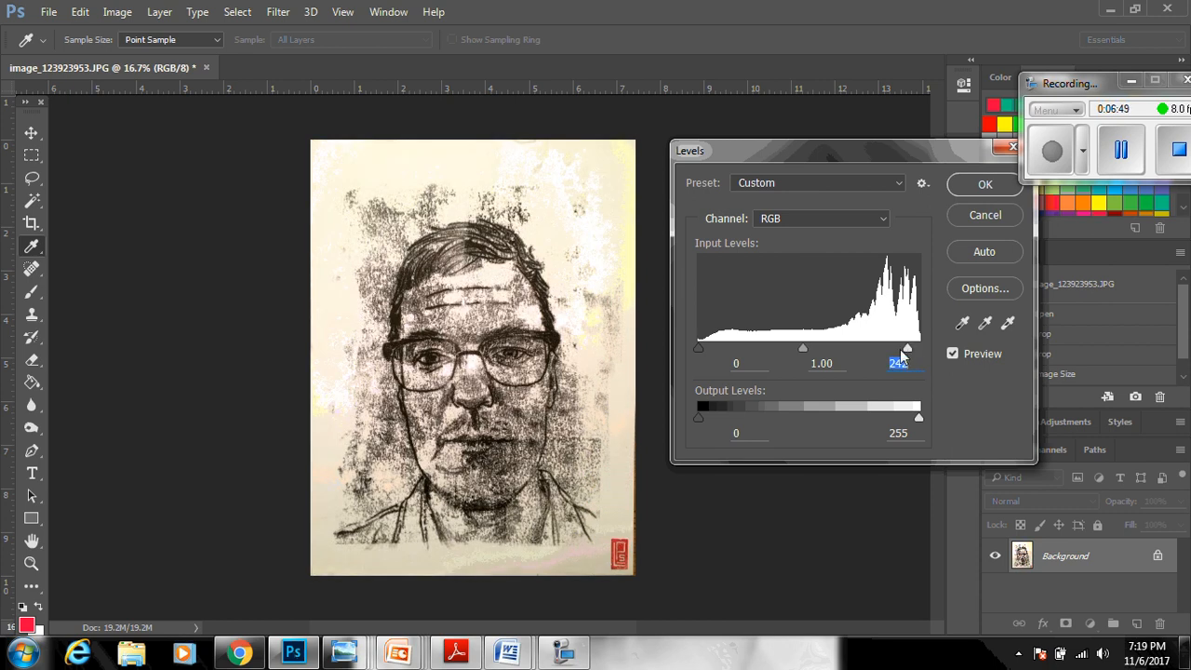
mouse_move(698, 346)
left_mouse_down()
mouse_move(718, 341)
mouse_move(688, 345)
left_mouse_up()
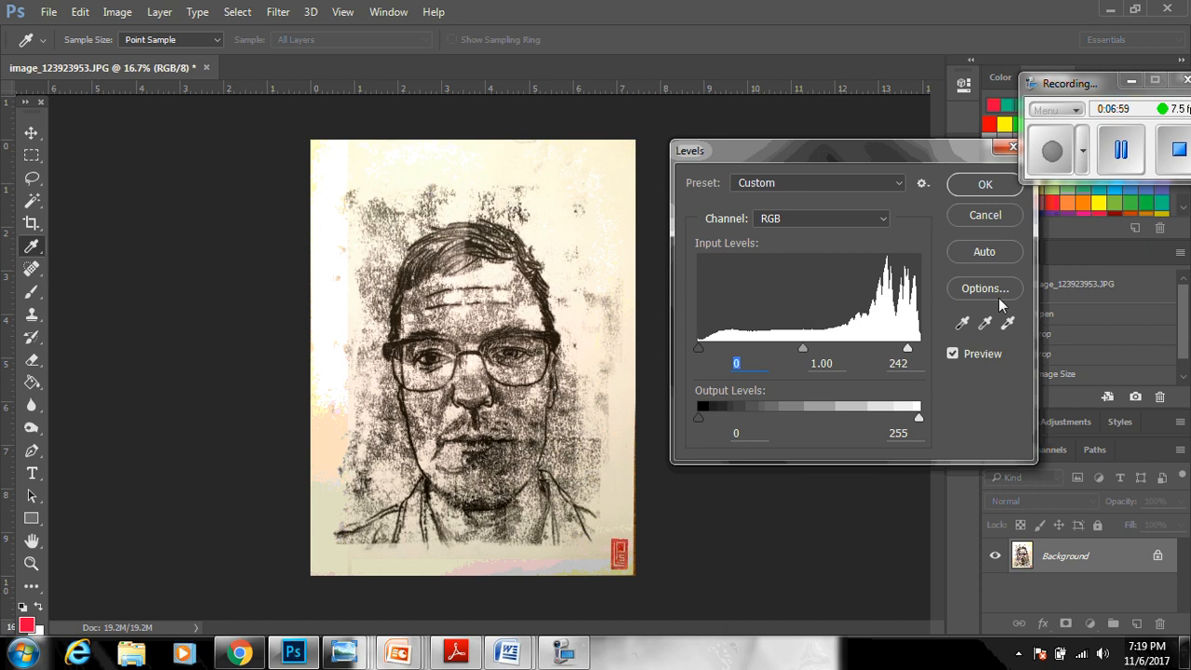
left_click_drag(909, 346, 924, 346)
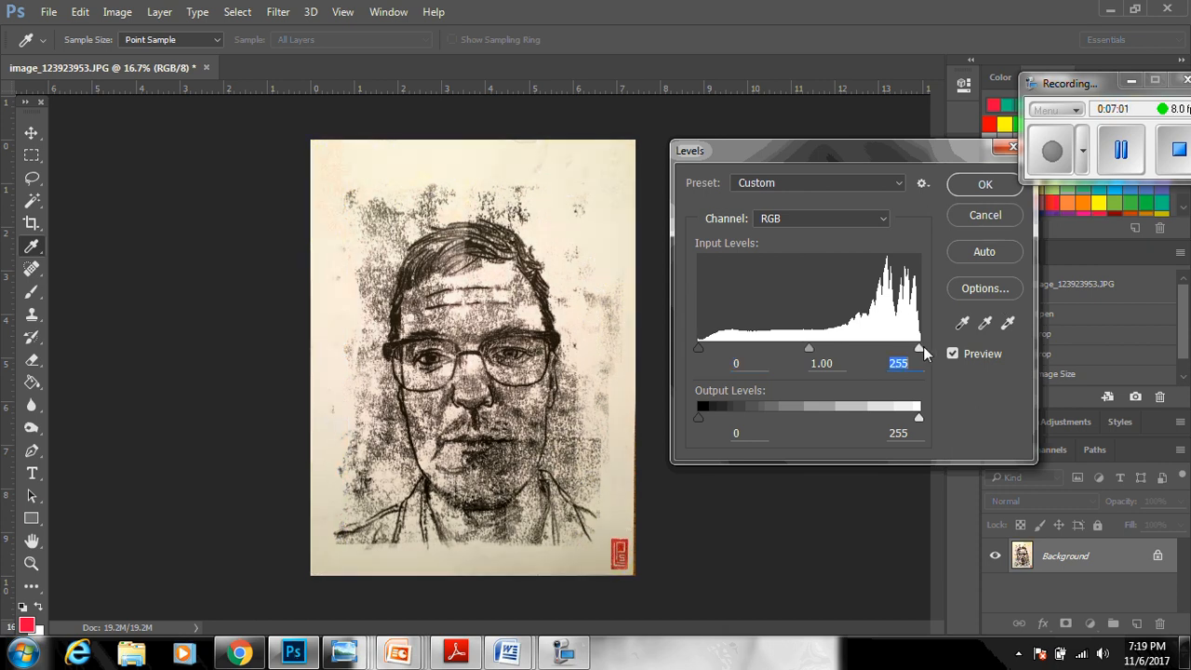
left_click(987, 216)
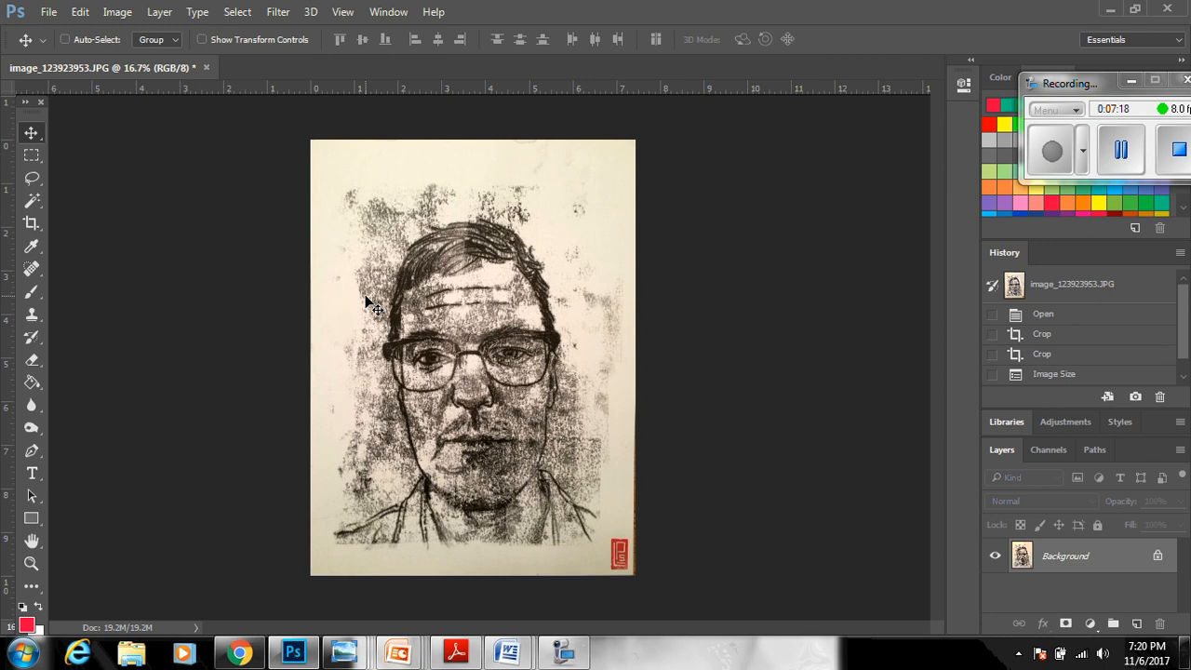
Start saving the portrait under a new JPEG file name made of the artist's surname followed by "-printmaking-selfportrait"
left_click(43, 15)
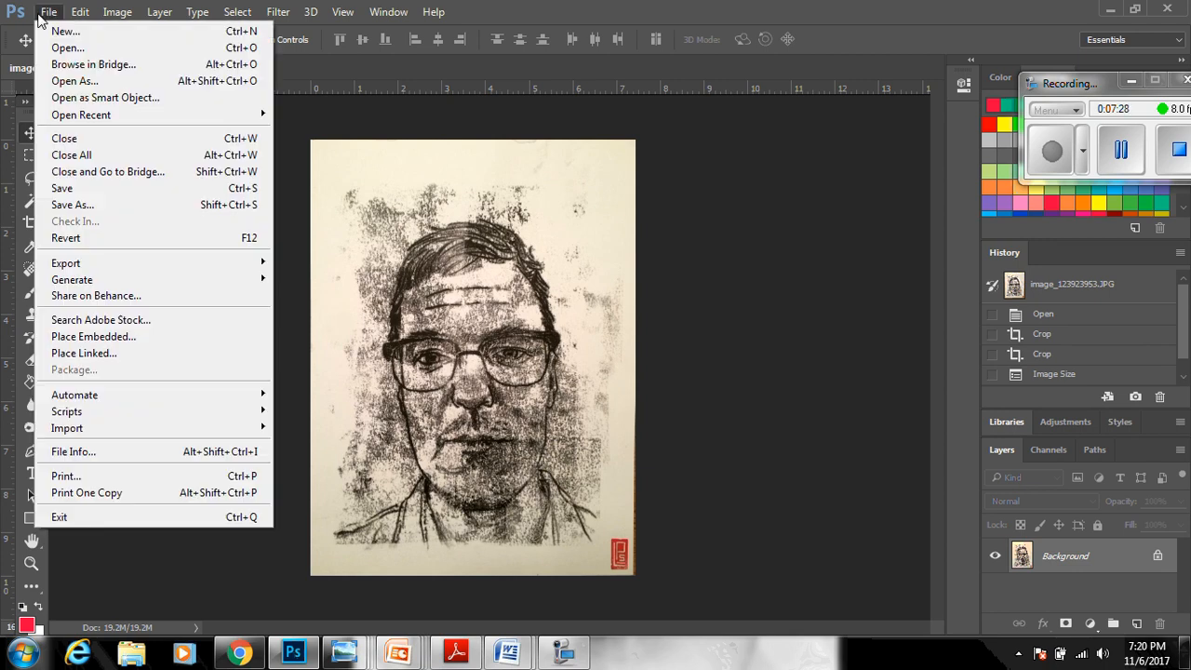
left_click(74, 203)
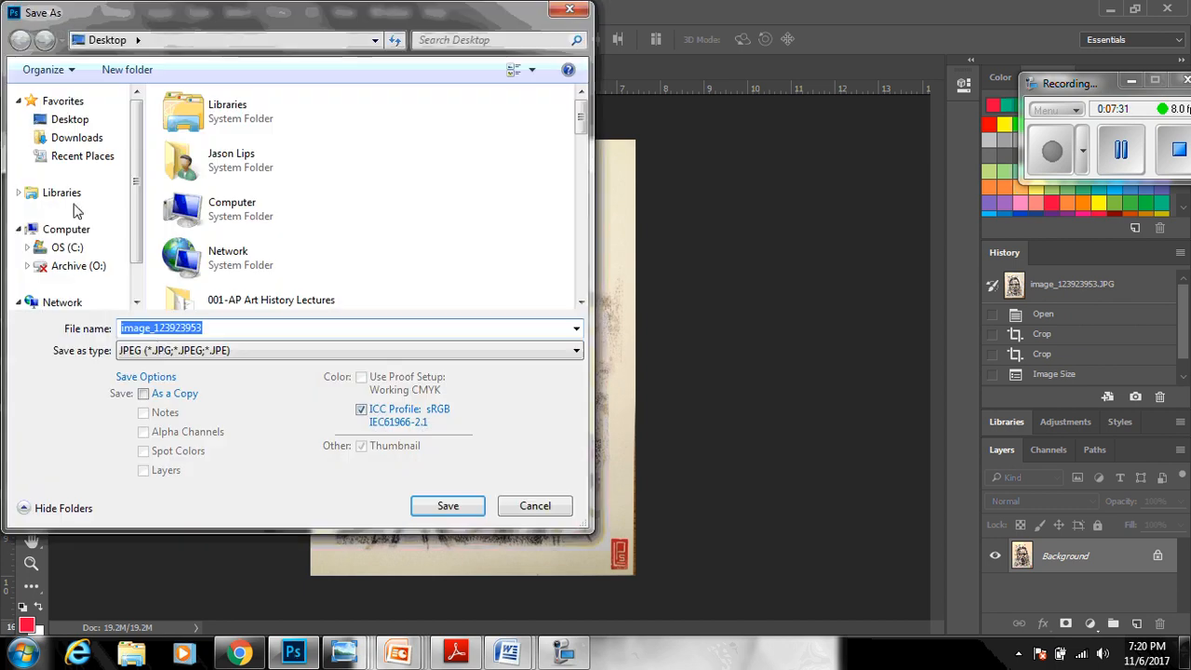
left_click(235, 333)
left_click_drag(235, 333, 119, 331)
key("BackSpace")
type("lips")
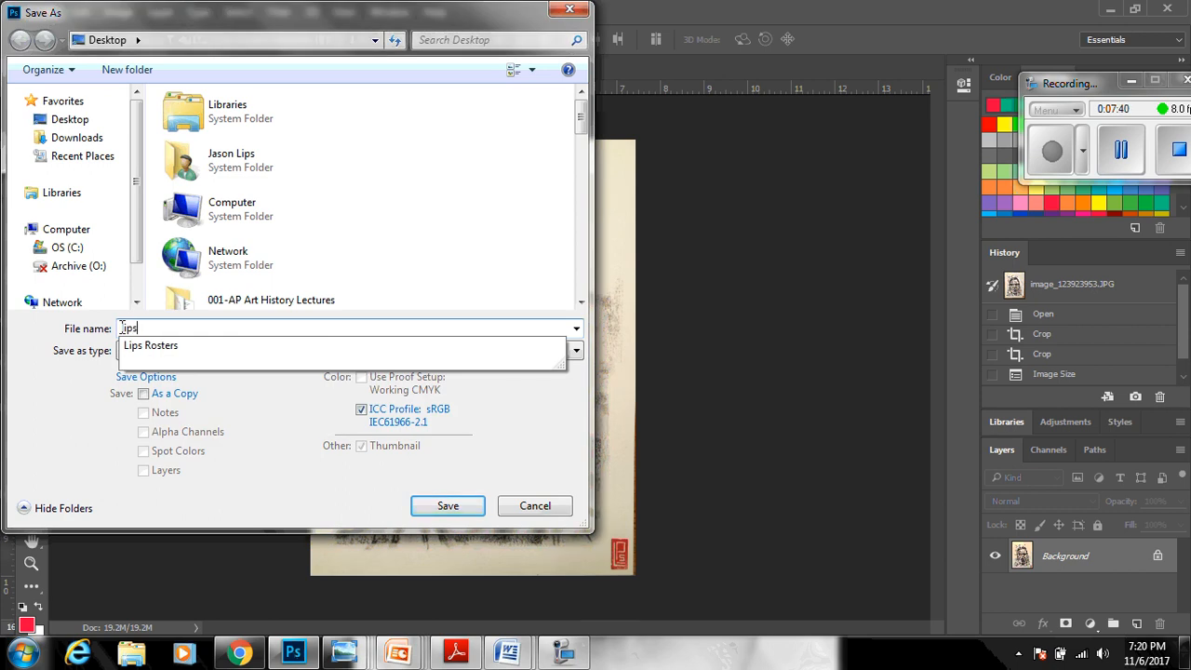
type("-")
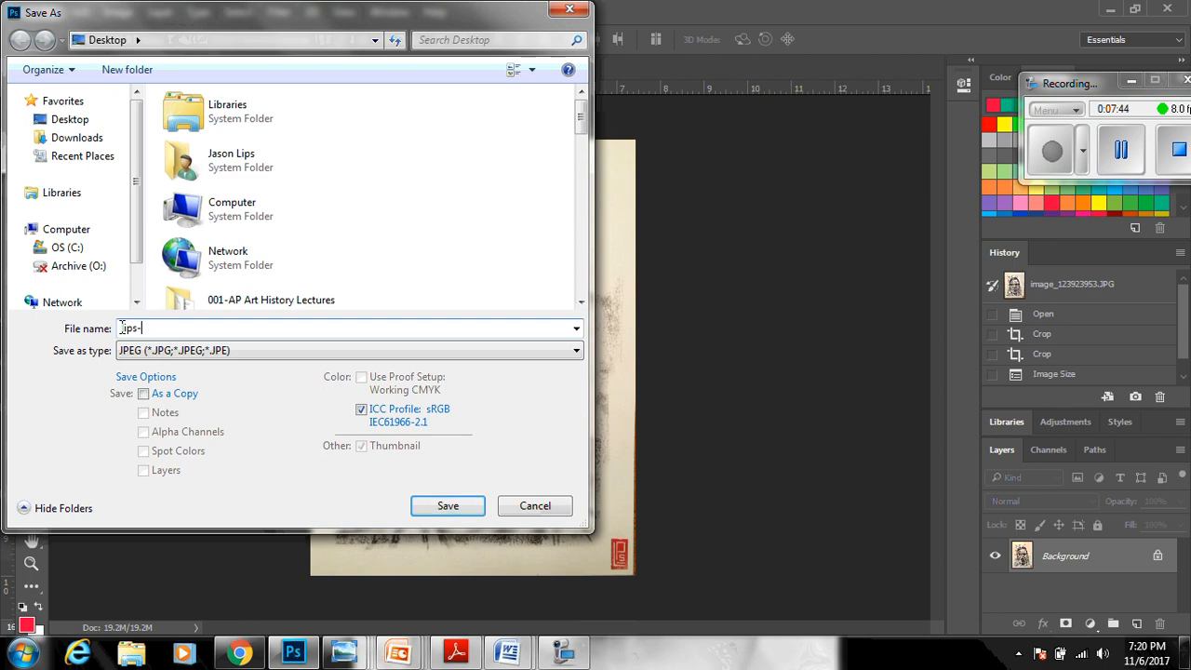
type("printmaking-se")
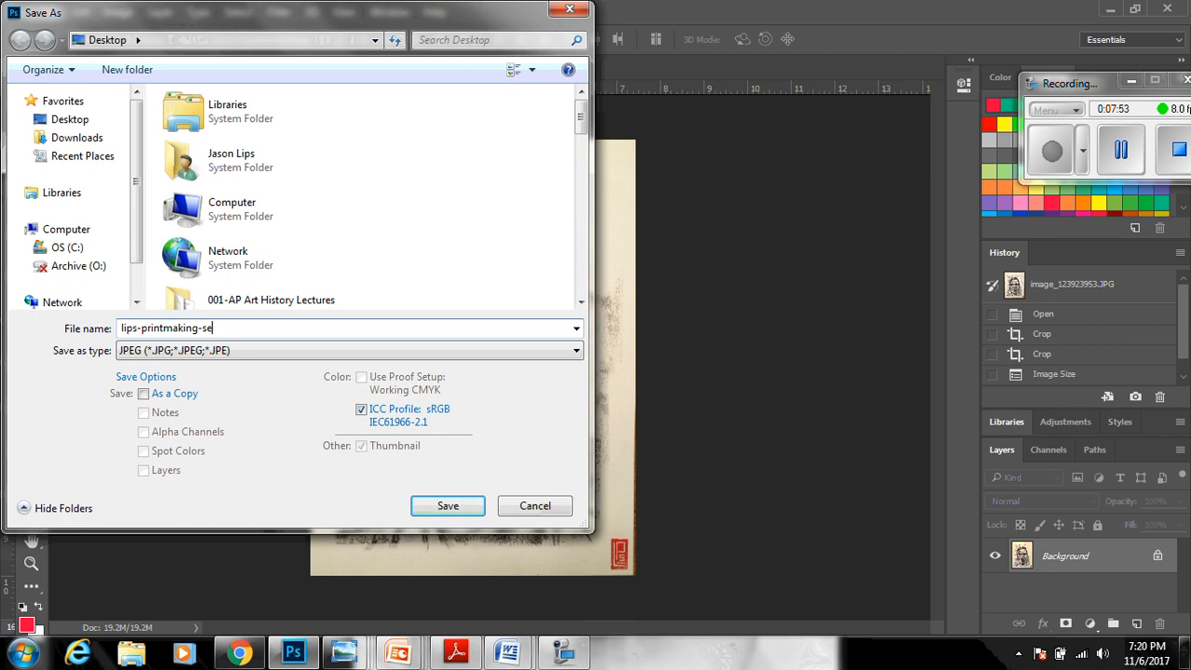
type("lfportrait")
left_click_drag(199, 327, 258, 335)
left_click(207, 327)
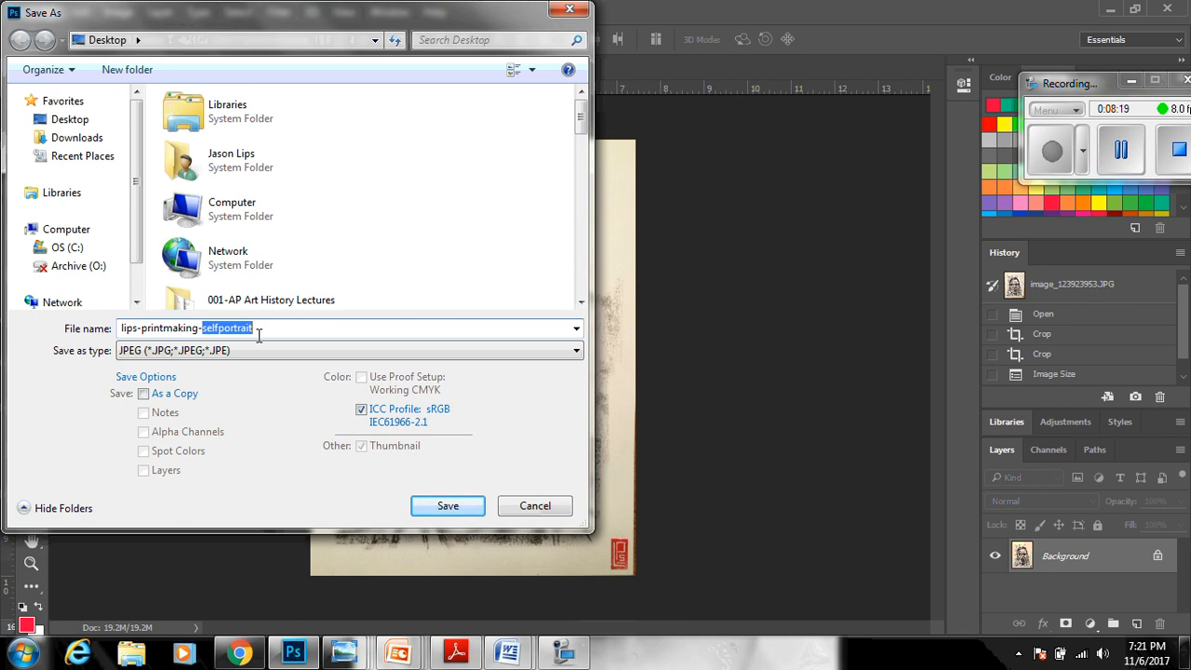
left_click(259, 335)
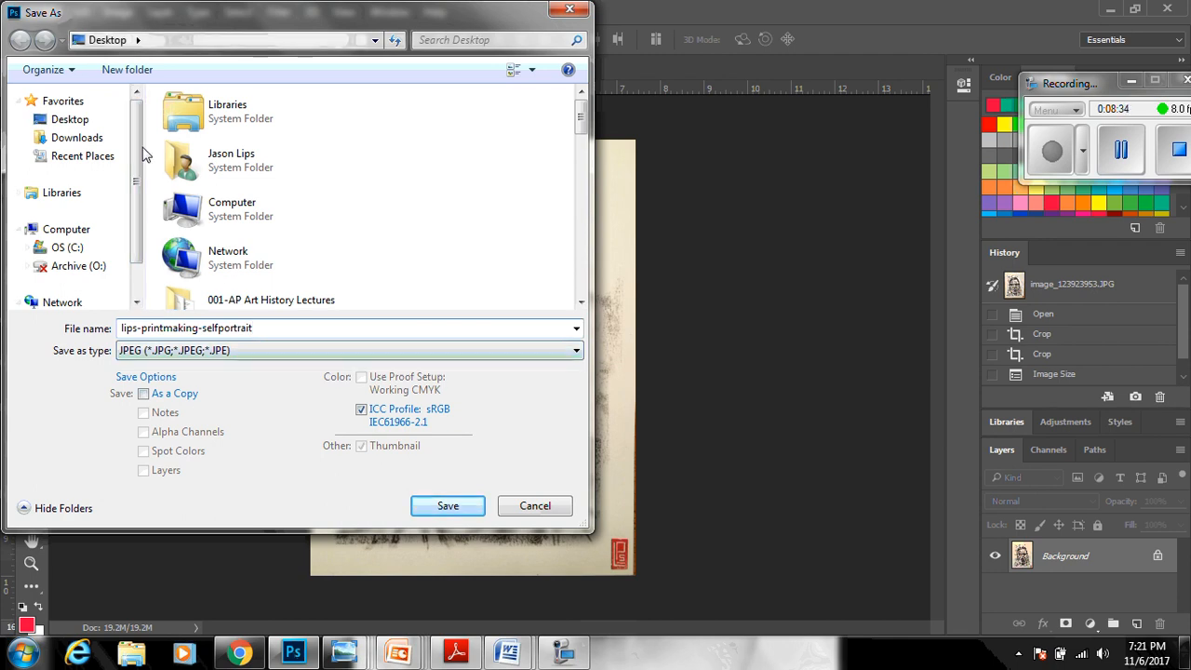
Save the JPEG to the Desktop at Maximum quality, 12, in Progressive format with 3 scans
left_click(78, 119)
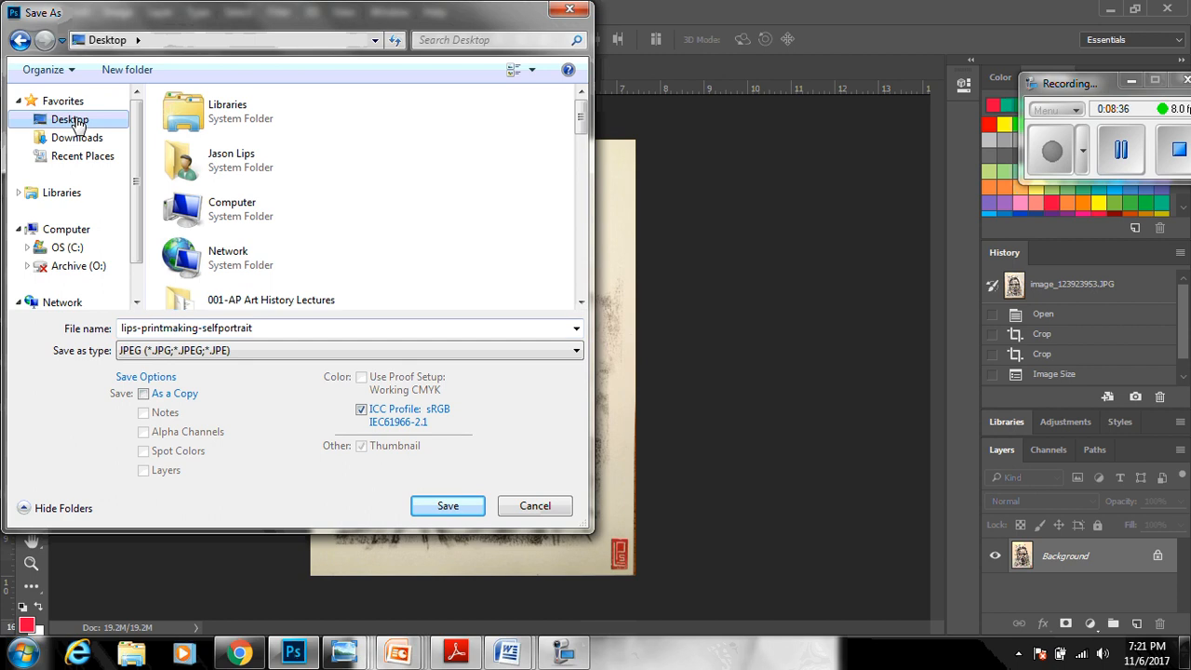
left_click(472, 508)
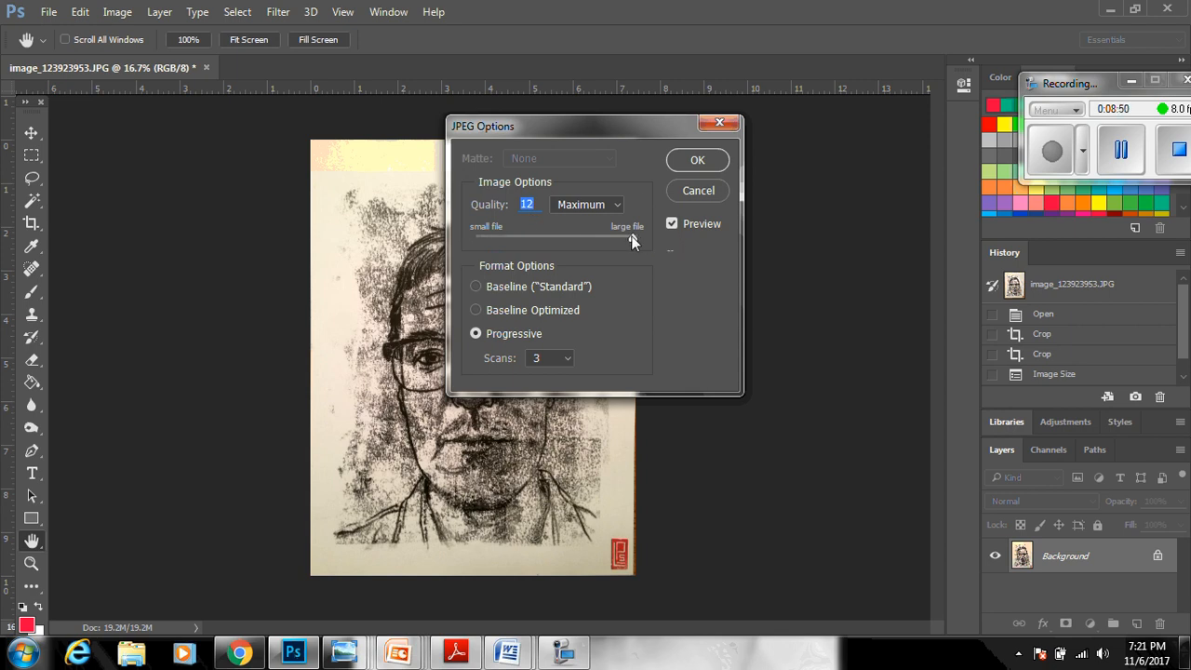
left_click_drag(631, 237, 588, 236)
left_click_drag(589, 239, 674, 242)
left_click(698, 160)
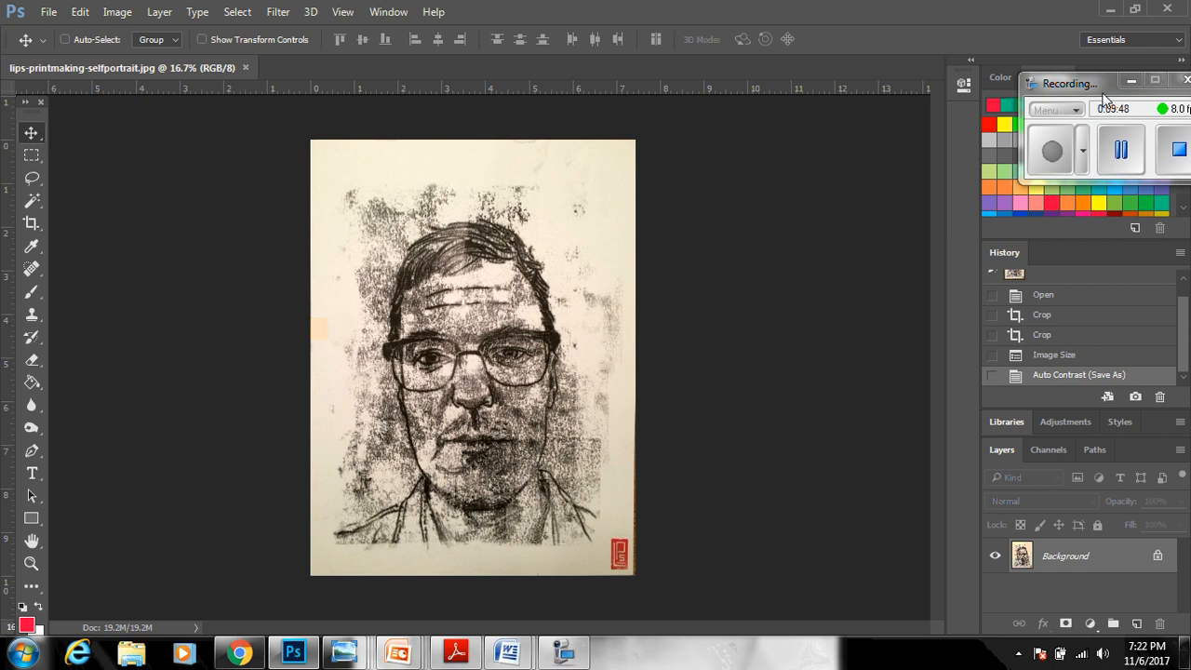
left_click_drag(1104, 98, 1044, 96)
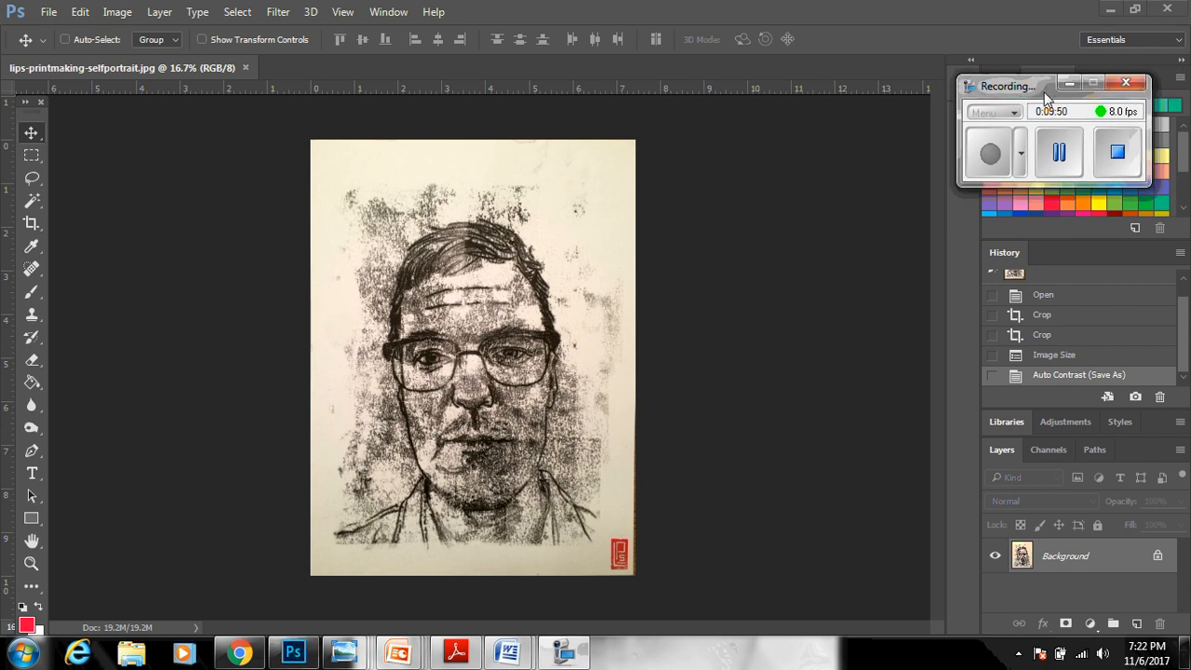